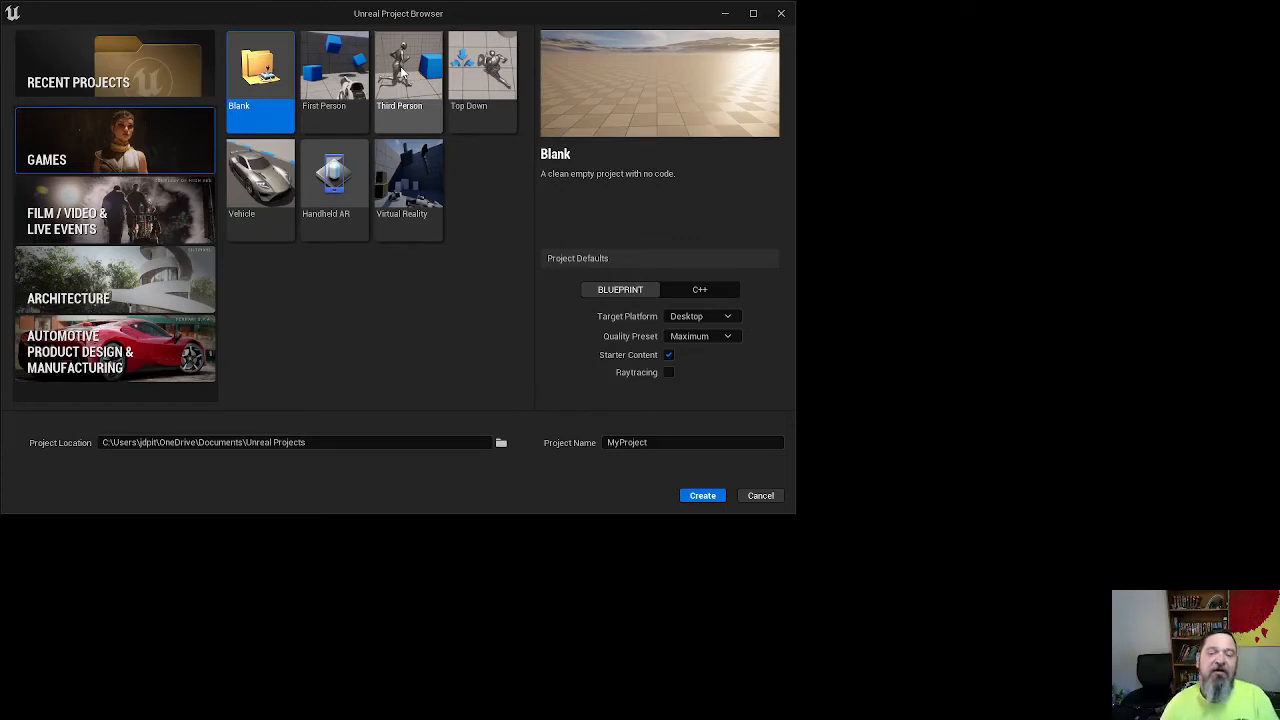
Choose the Third Person game template and enter "Space Guns From Space" as the project name
{"action": "left_click", "coordinate": [401, 71]}
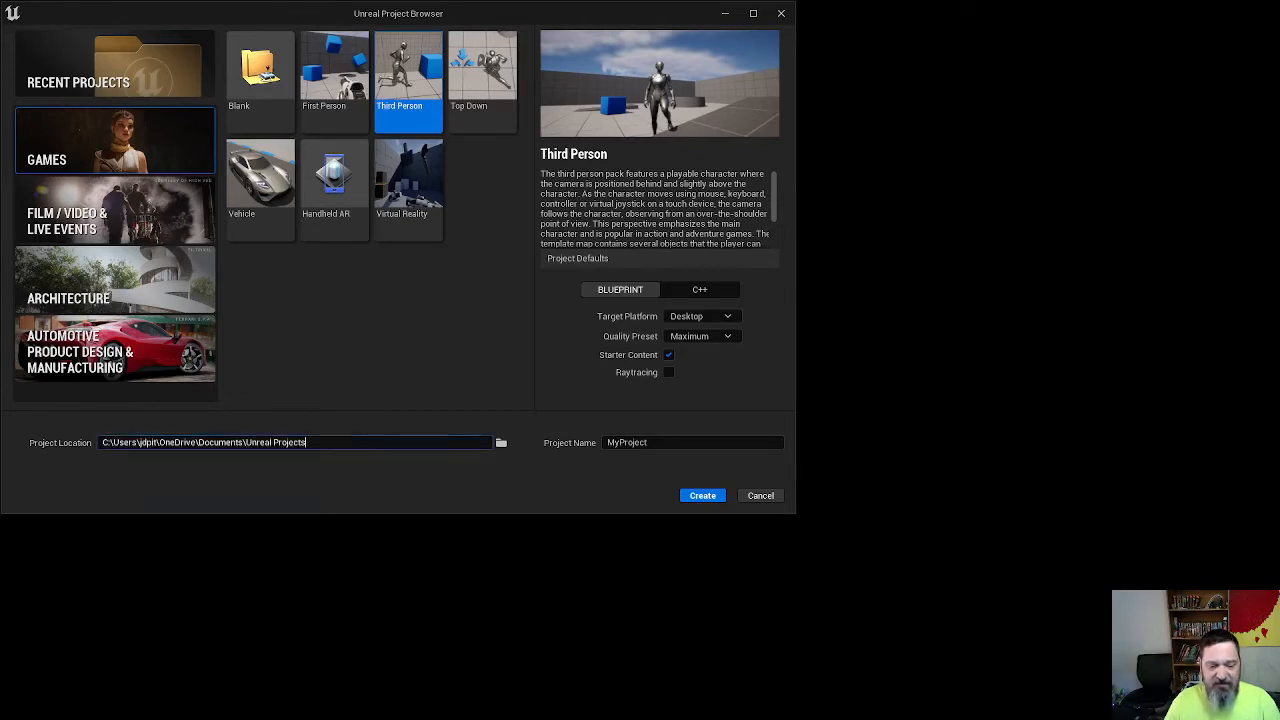
{"action": "left_click", "coordinate": [690, 442]}
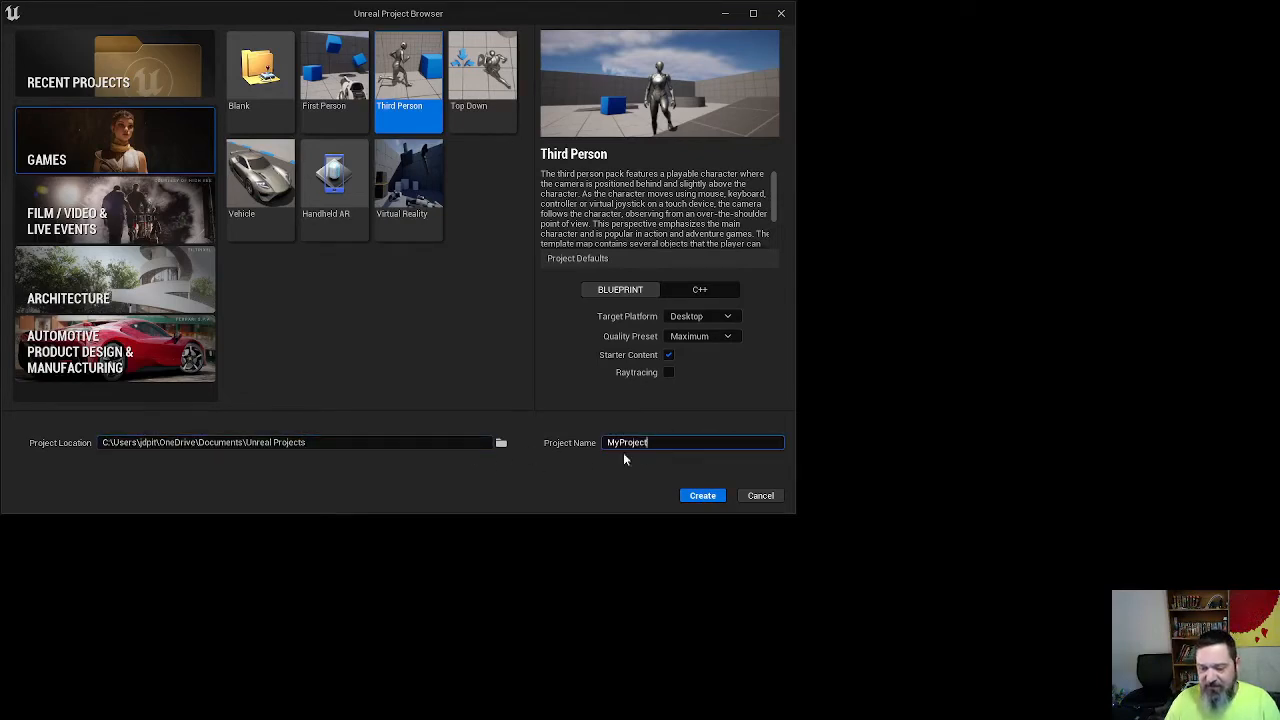
{"action": "key", "text": "ctrl+a"}
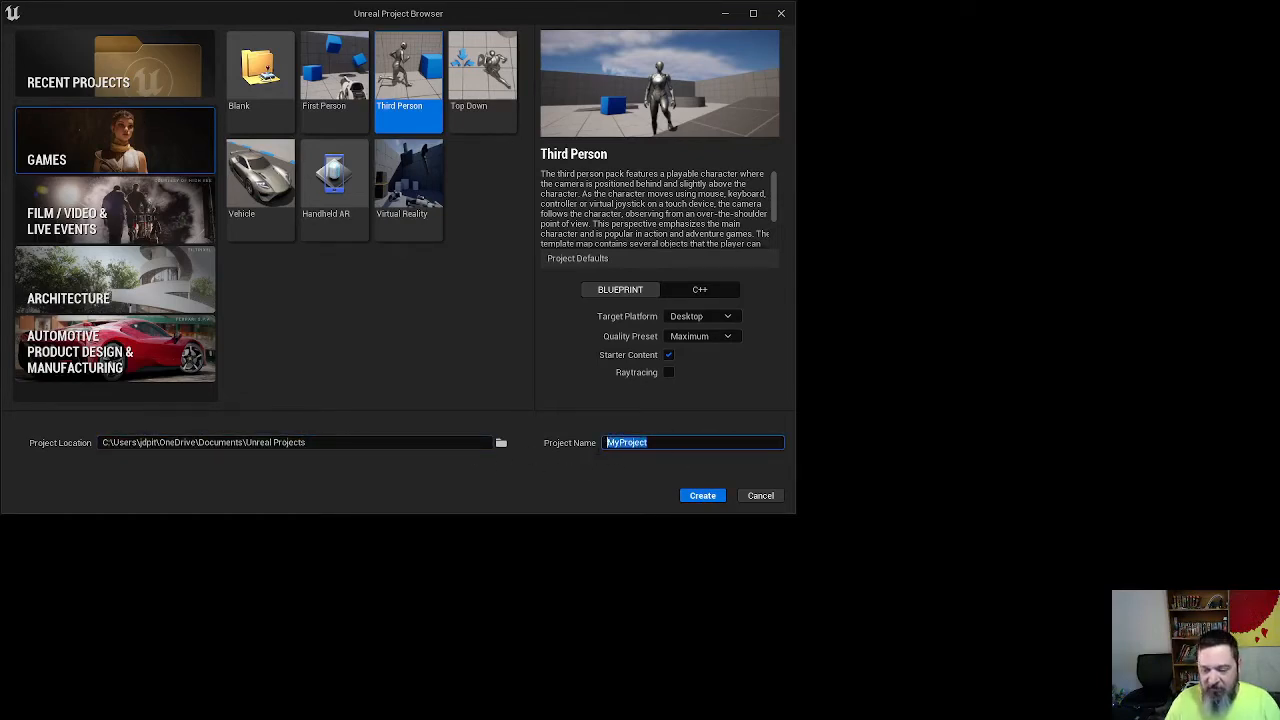
{"action": "type", "text": "Spa"}
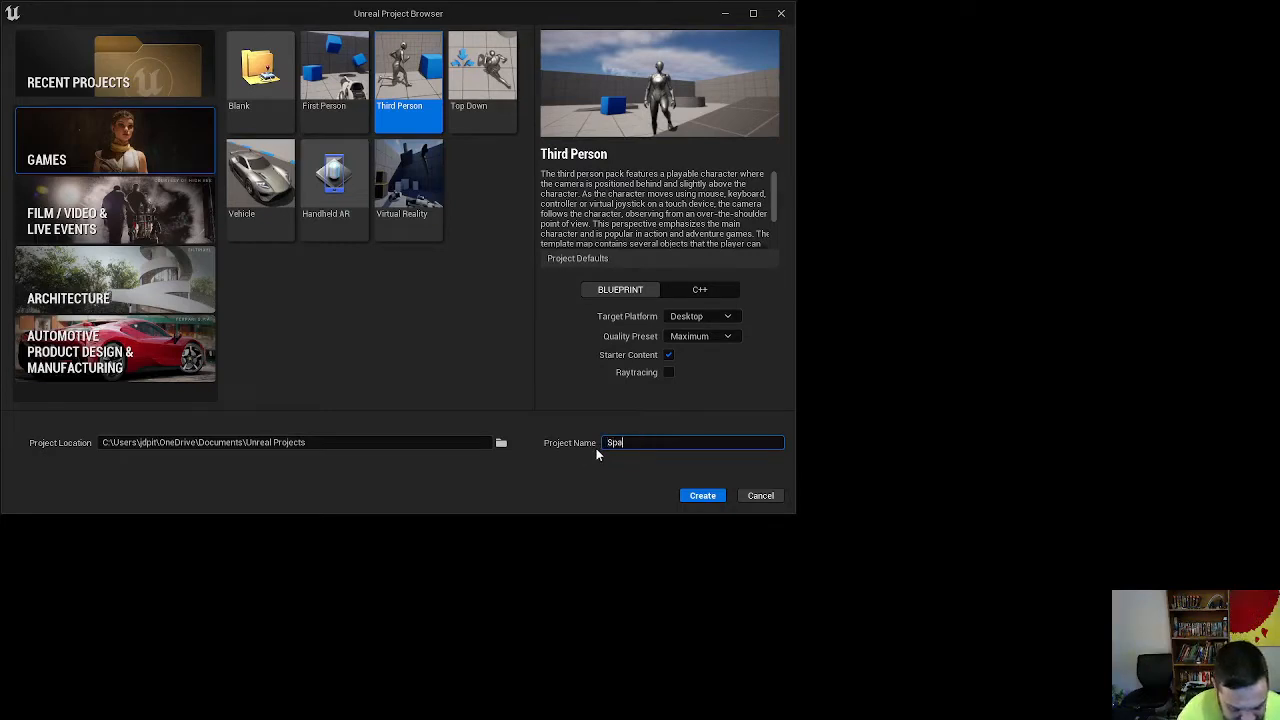
{"action": "type", "text": "ce Gun"}
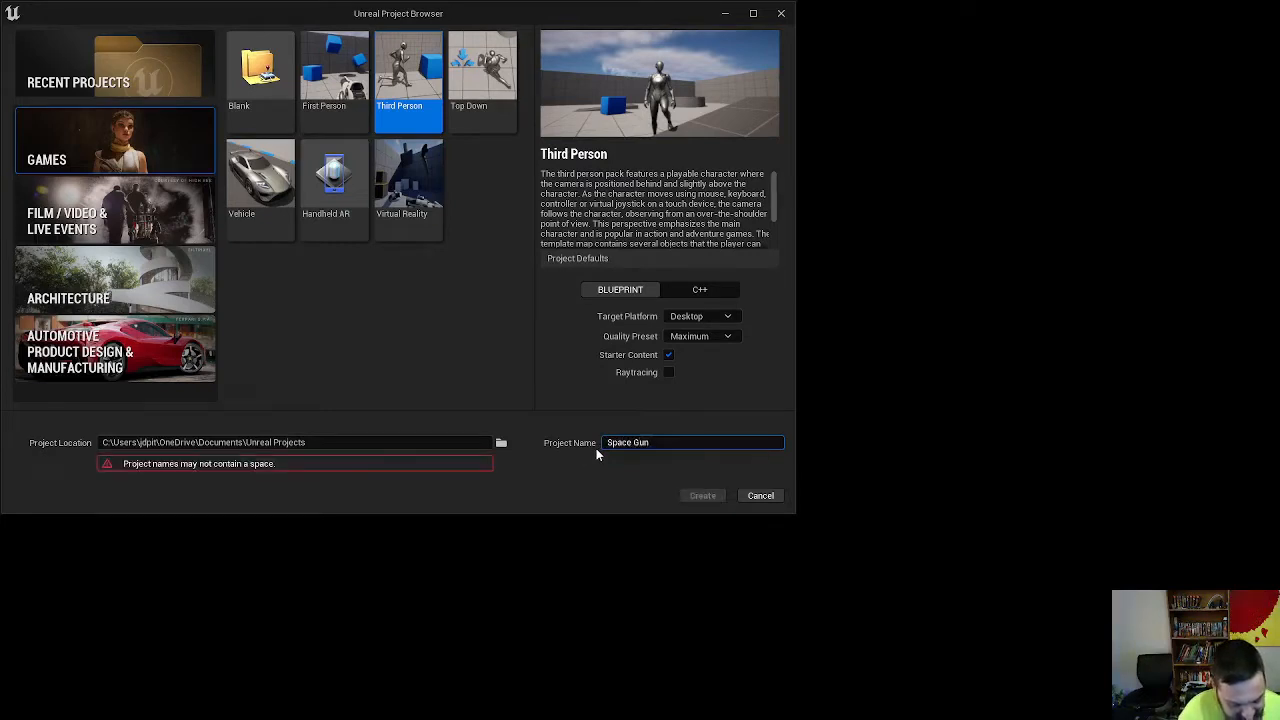
{"action": "type", "text": "s f"}
{"action": "key", "text": "BackSpace"}
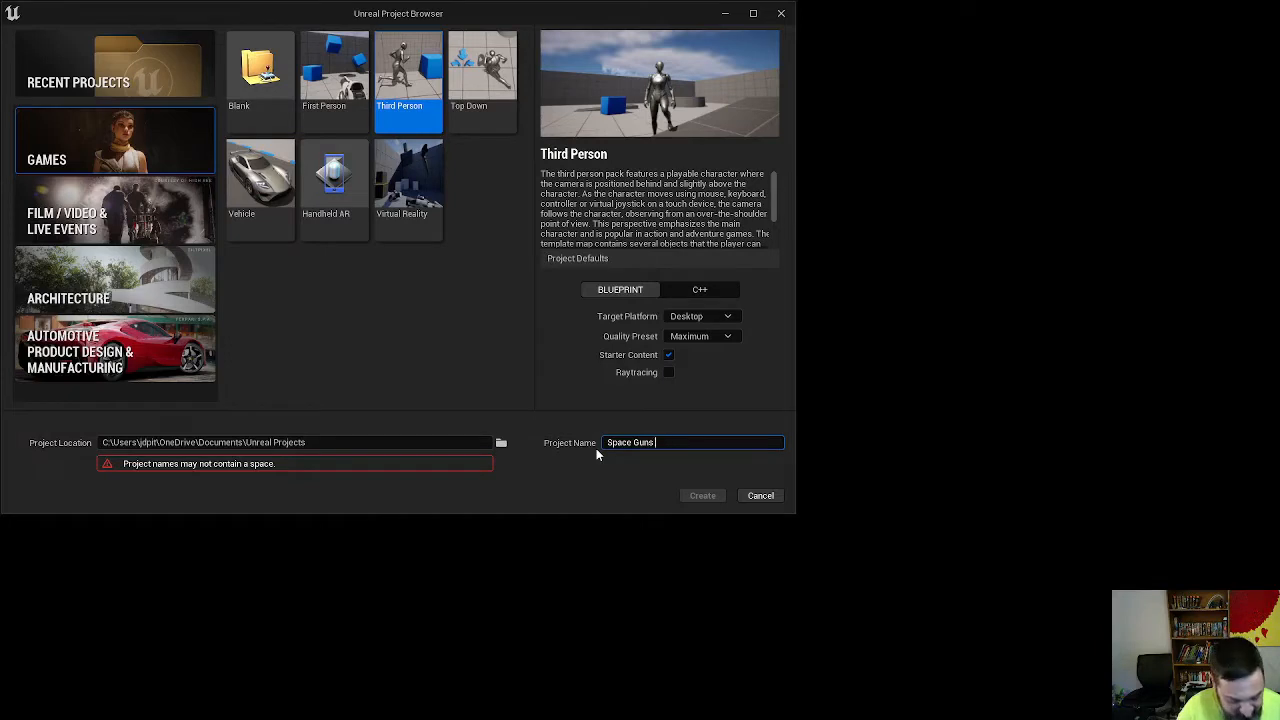
{"action": "type", "text": "From Space"}
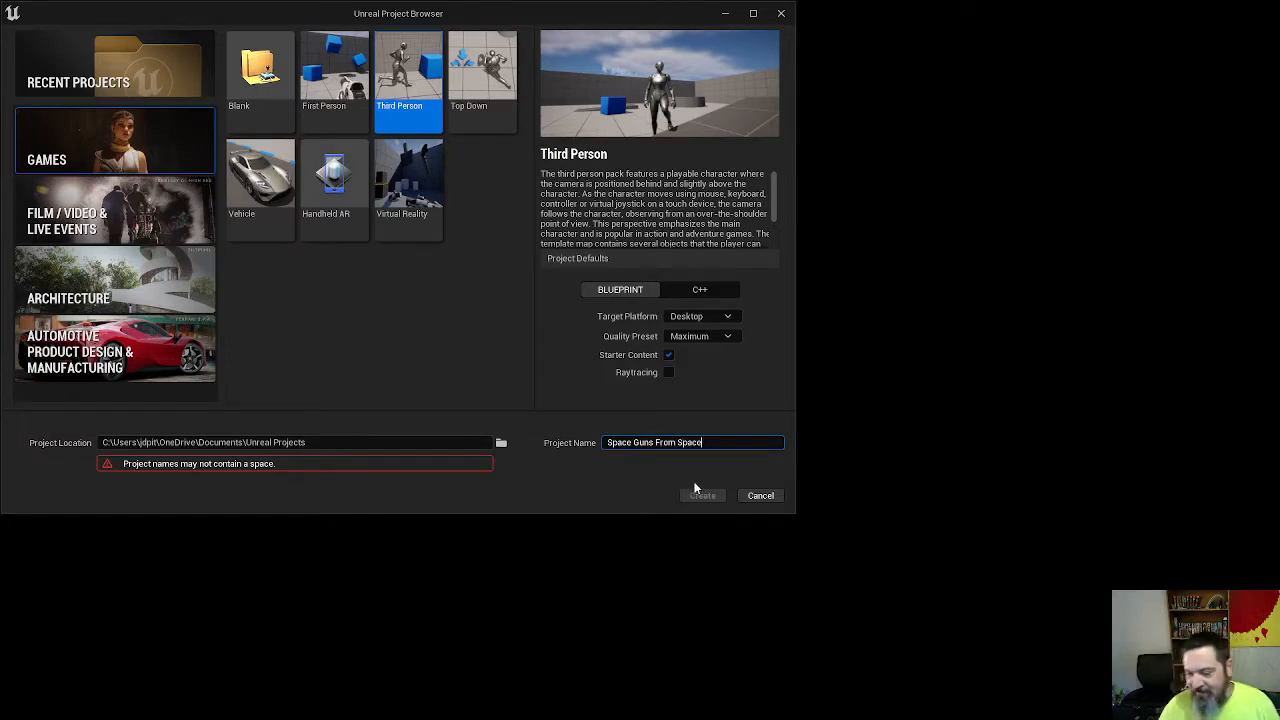
{"action": "left_click", "coordinate": [643, 486]}
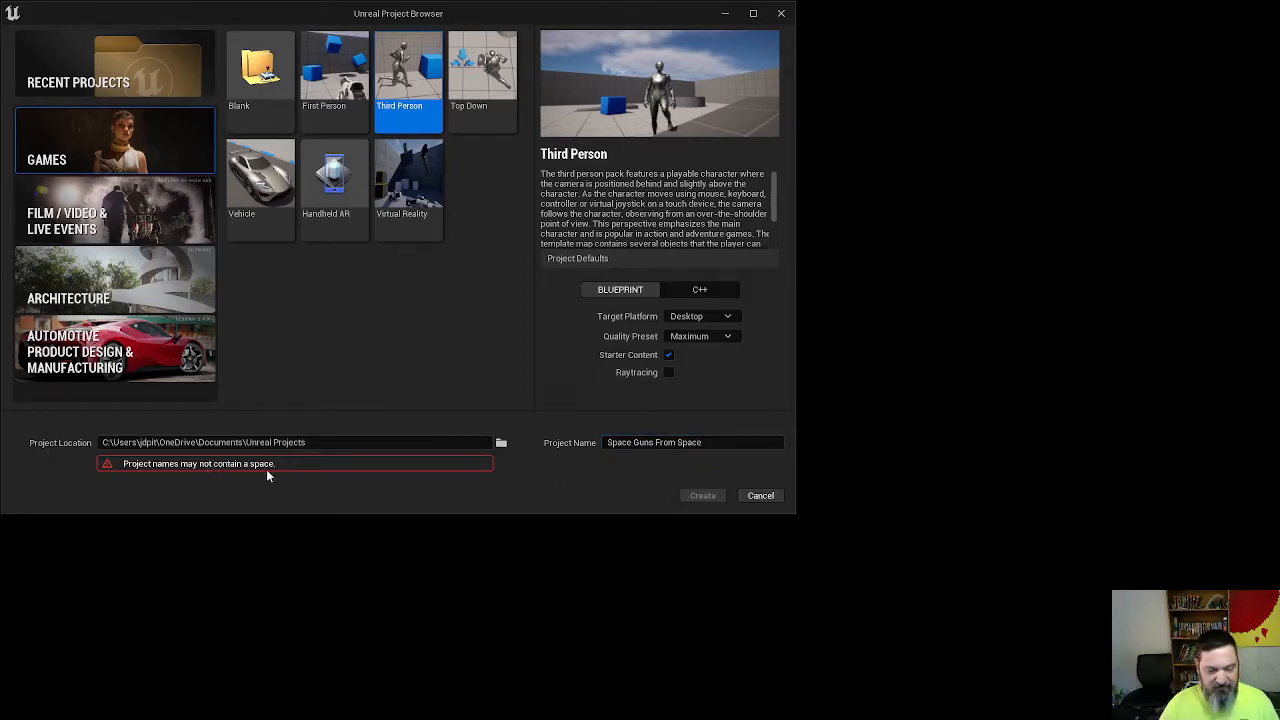
Remove the spaces from the project name so it reads SpaceGunsFromSpace, and create the project
{"action": "left_click", "coordinate": [704, 442]}
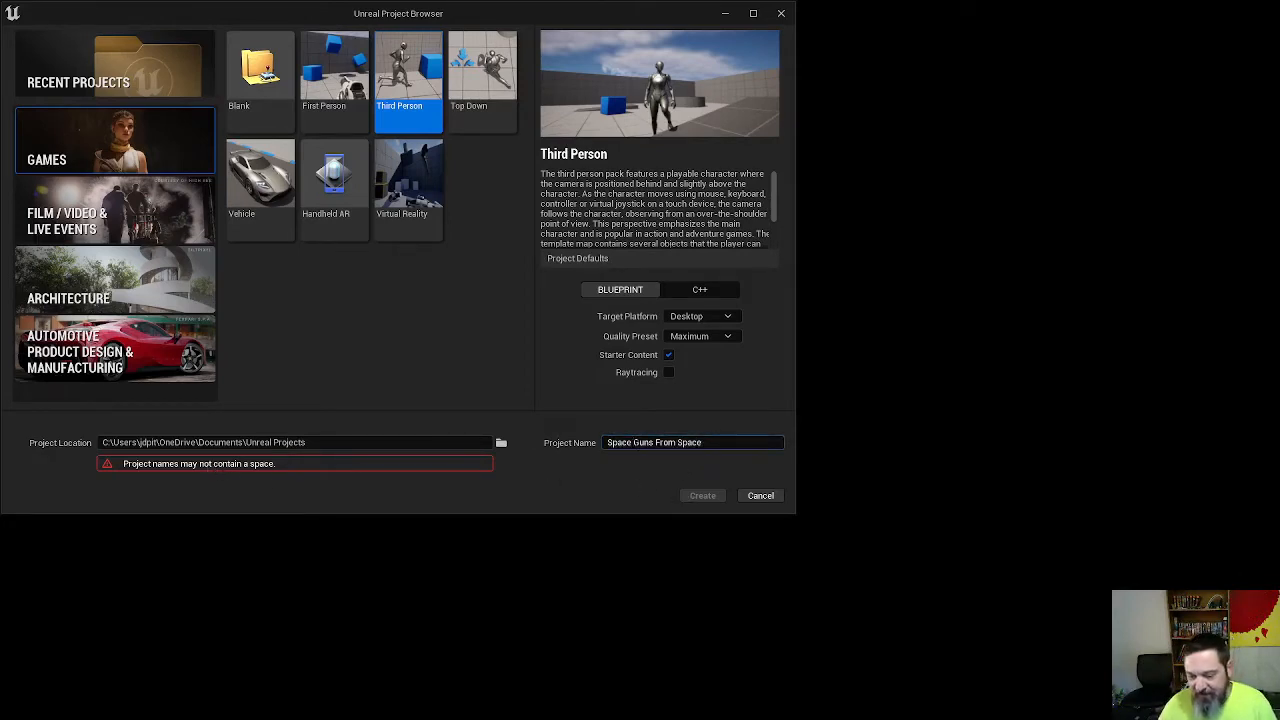
{"action": "key", "text": "BackSpace"}
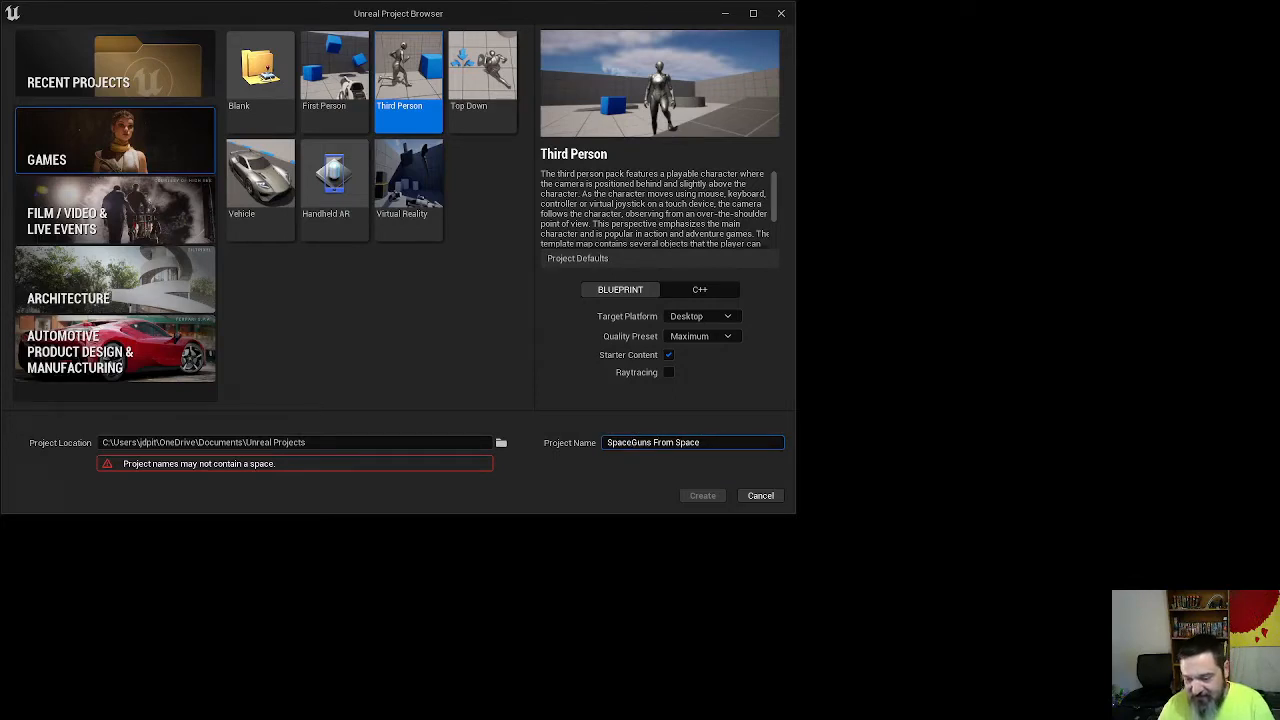
{"action": "key", "text": "Right"}
{"action": "key", "text": "Right"}
{"action": "key", "text": "Right"}
{"action": "key", "text": "Right"}
{"action": "key", "text": "Right"}
{"action": "key", "text": "BackSpace"}
{"action": "key", "text": "BackSpace"}
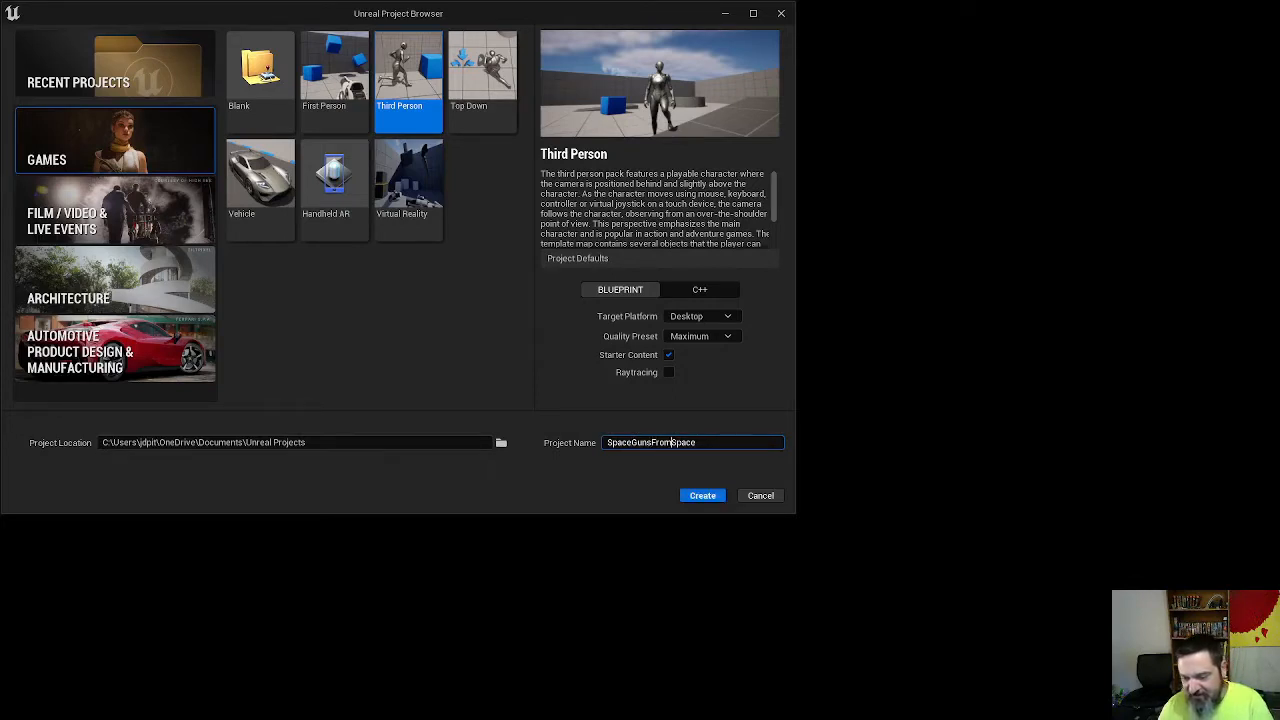
{"action": "left_click", "coordinate": [703, 496]}
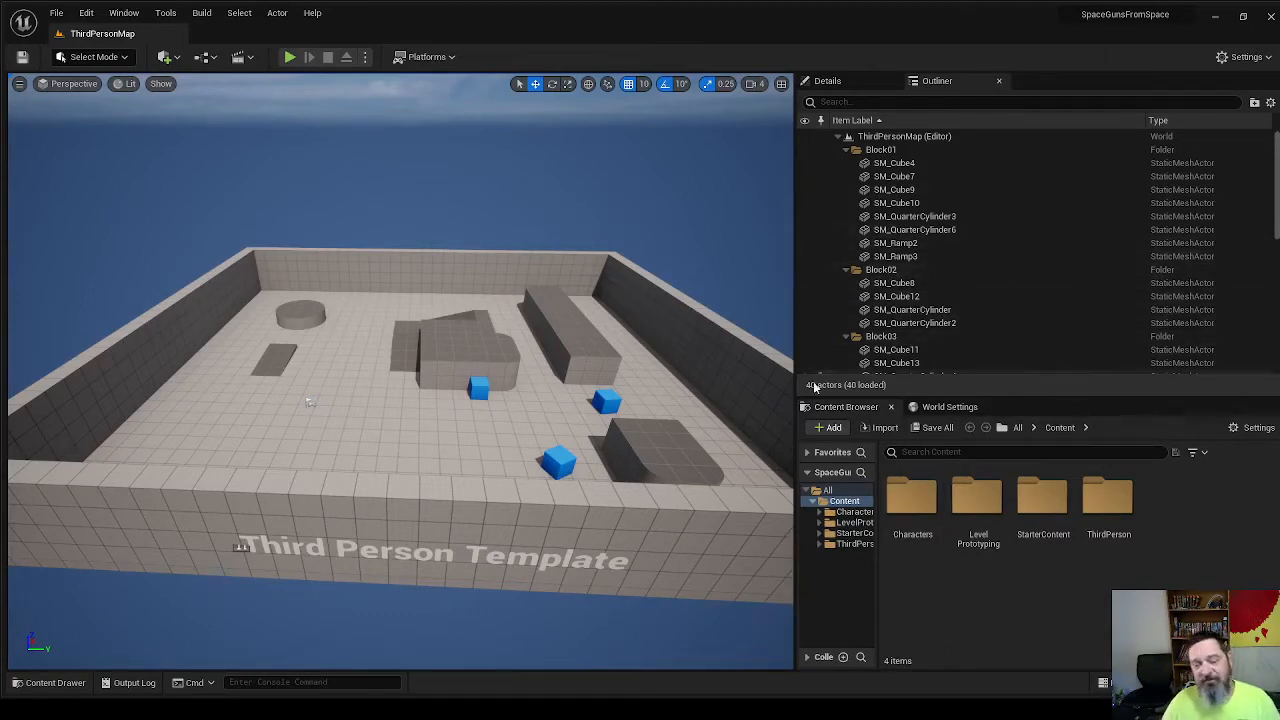
Examine the details of the blue cubes, grey blocks and cylinder in the level one after another
{"action": "left_click", "coordinate": [855, 86]}
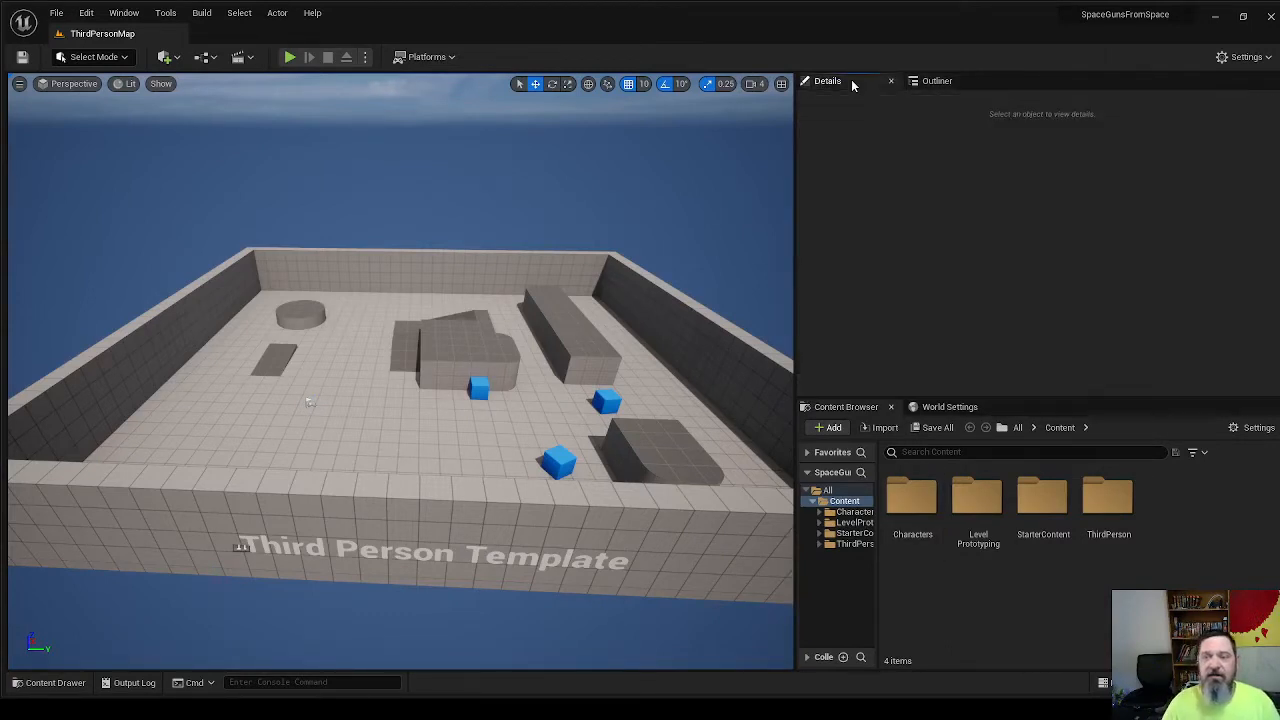
{"action": "left_click", "coordinate": [527, 500]}
{"action": "left_click", "coordinate": [460, 374]}
{"action": "left_click", "coordinate": [478, 390]}
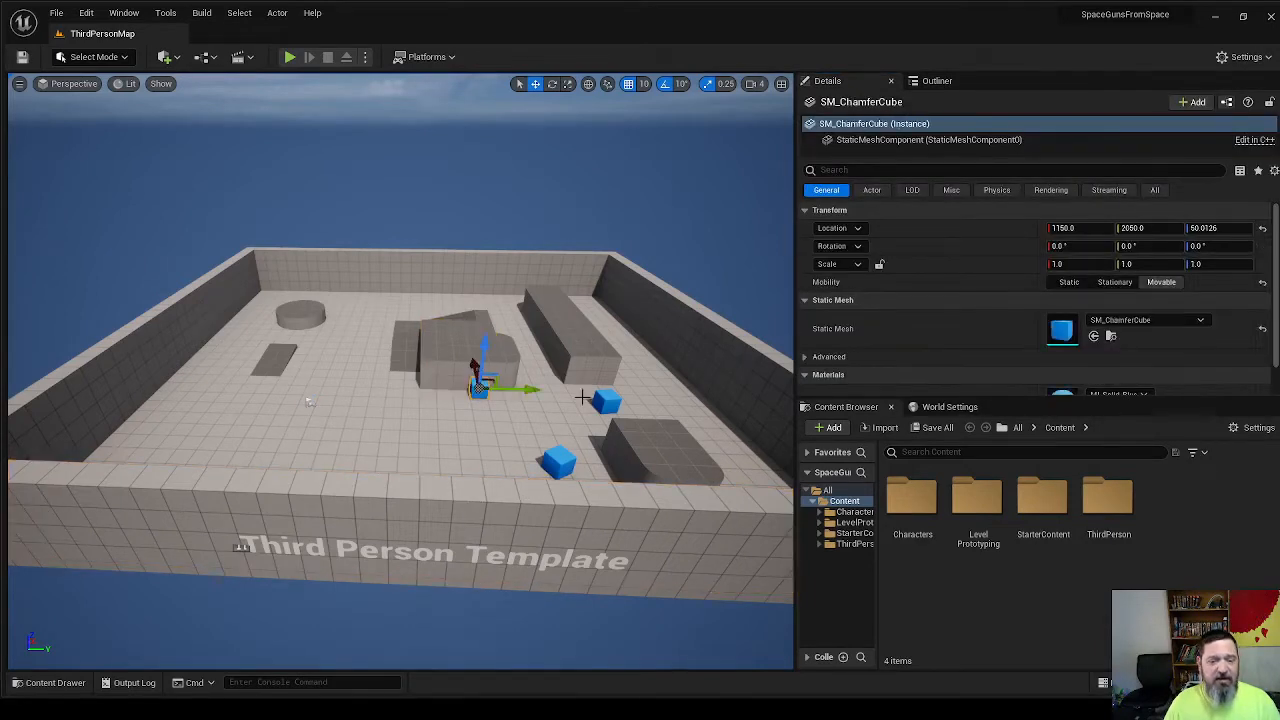
{"action": "left_click", "coordinate": [605, 401]}
{"action": "left_click", "coordinate": [558, 462]}
{"action": "left_click", "coordinate": [685, 456]}
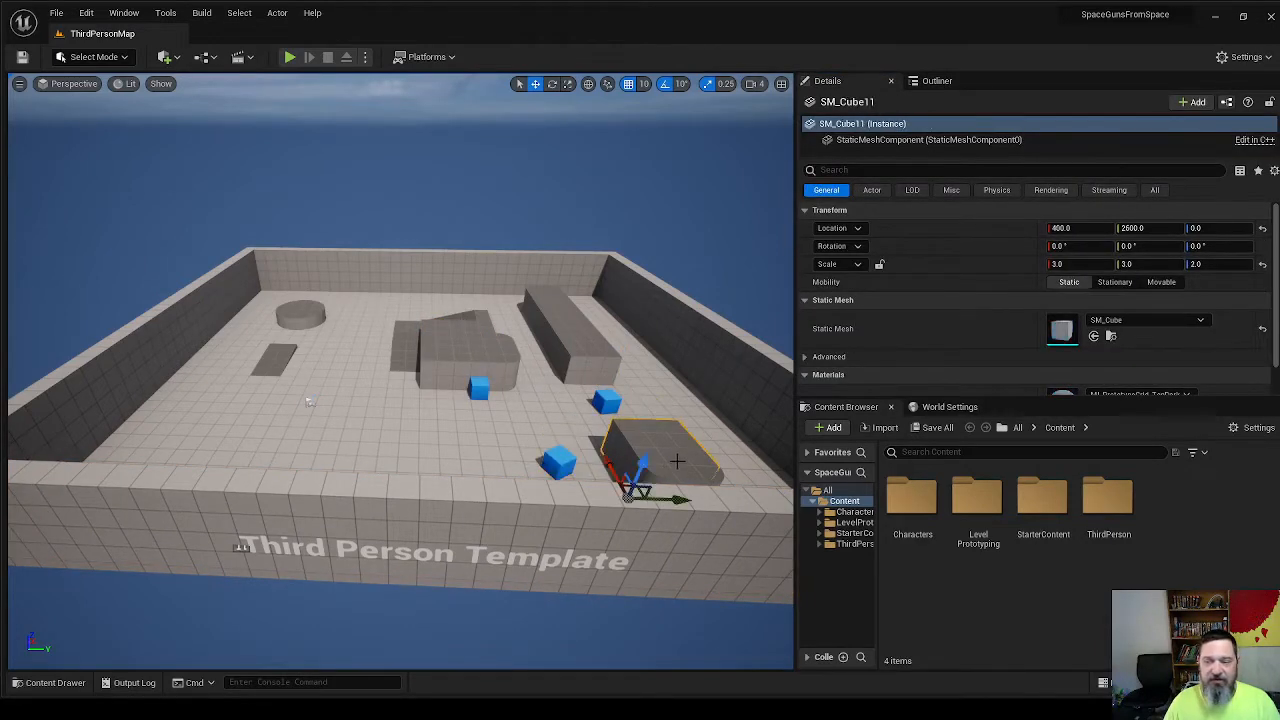
{"action": "left_click", "coordinate": [300, 316]}
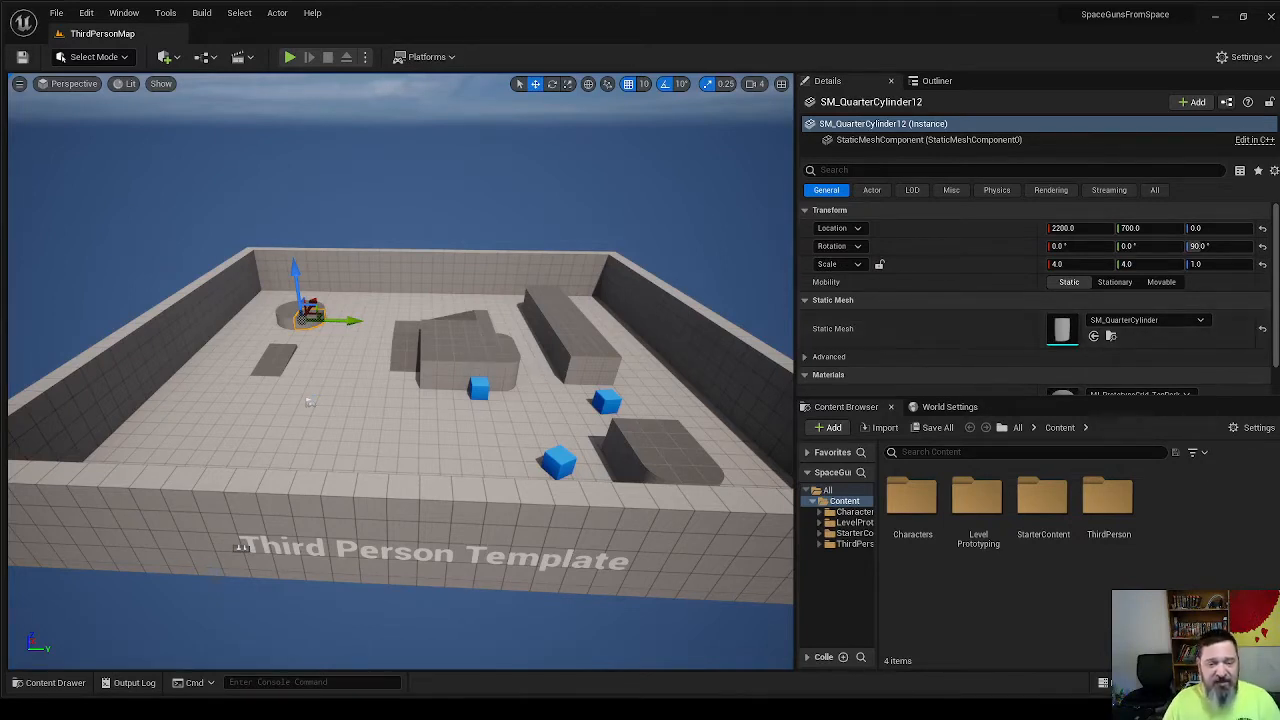
{"action": "left_click", "coordinate": [482, 362]}
{"action": "left_click", "coordinate": [575, 362]}
Change the Base Color of the MI_Solid_Blue material used by SM_ChamferCube2 to a very pale blue
{"action": "left_click", "coordinate": [606, 400]}
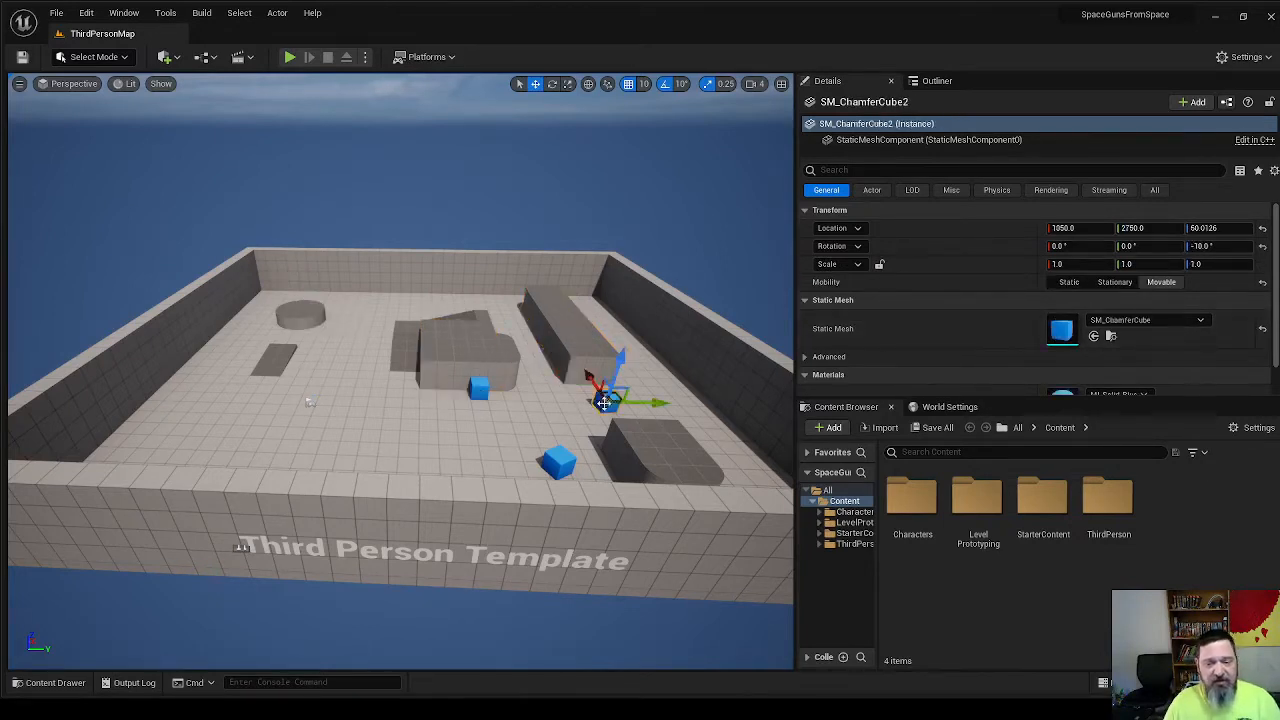
{"action": "mouse_move", "coordinate": [621, 358]}
{"action": "left_mouse_down"}
{"action": "mouse_move", "coordinate": [625, 312]}
{"action": "mouse_move", "coordinate": [611, 366]}
{"action": "mouse_move", "coordinate": [624, 354]}
{"action": "left_mouse_up"}
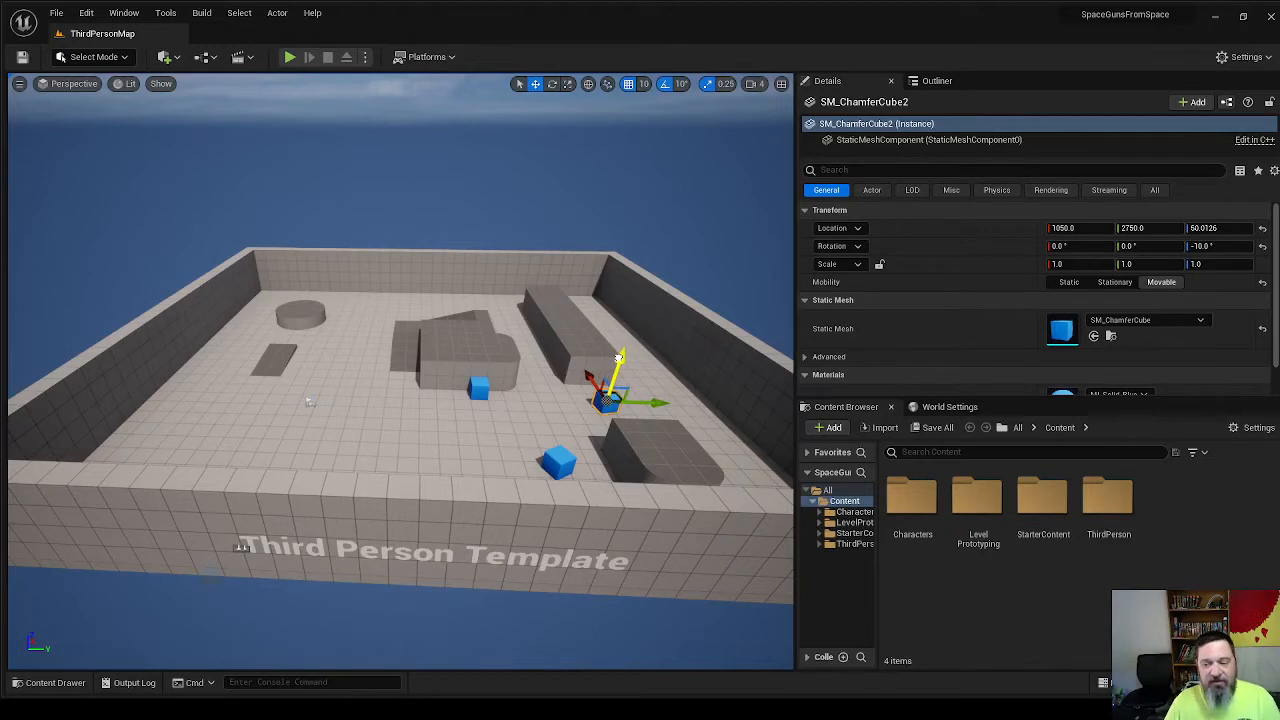
{"action": "scroll", "coordinate": [966, 297], "scroll_direction": "down", "scroll_amount": 1}
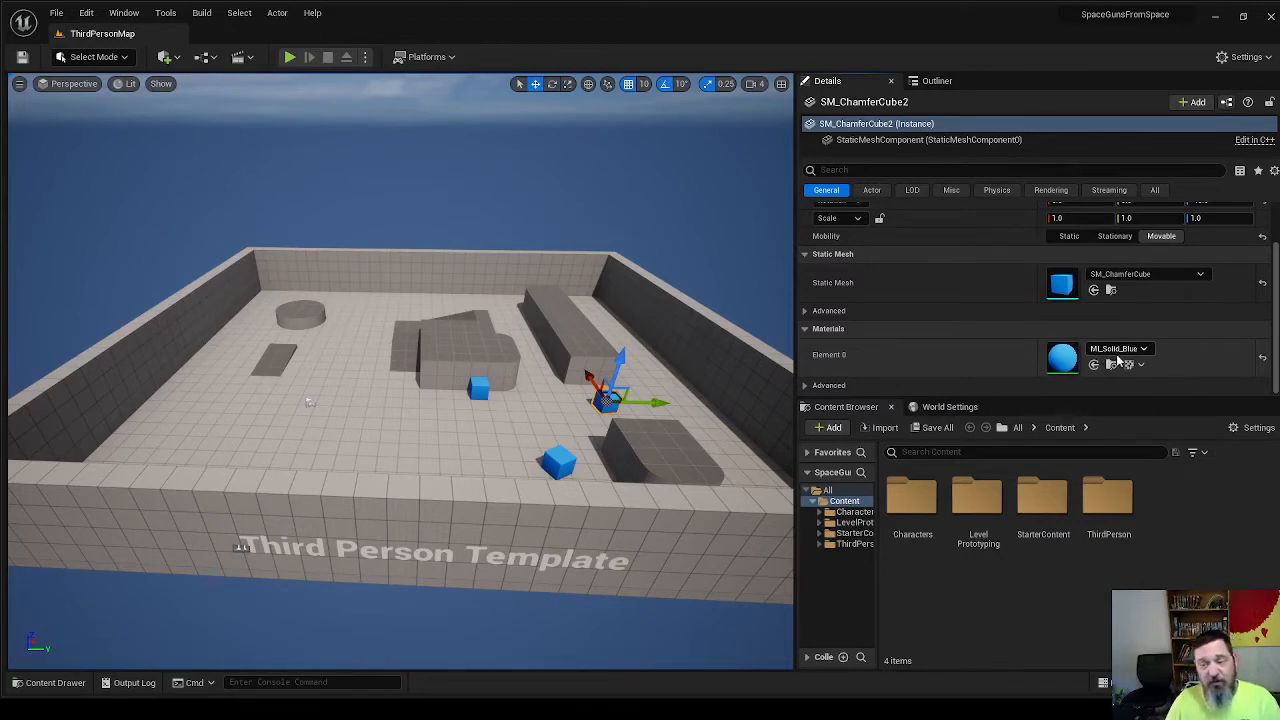
{"action": "double_click", "coordinate": [1064, 358]}
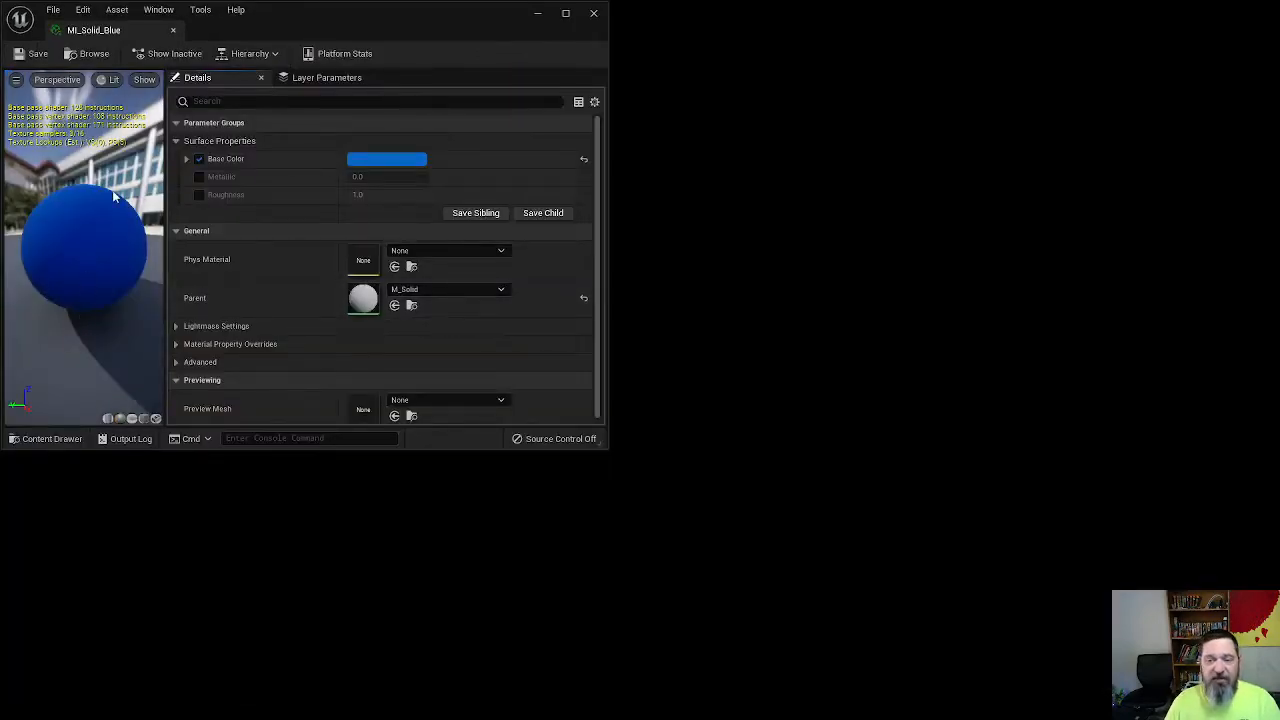
{"action": "left_click", "coordinate": [186, 159]}
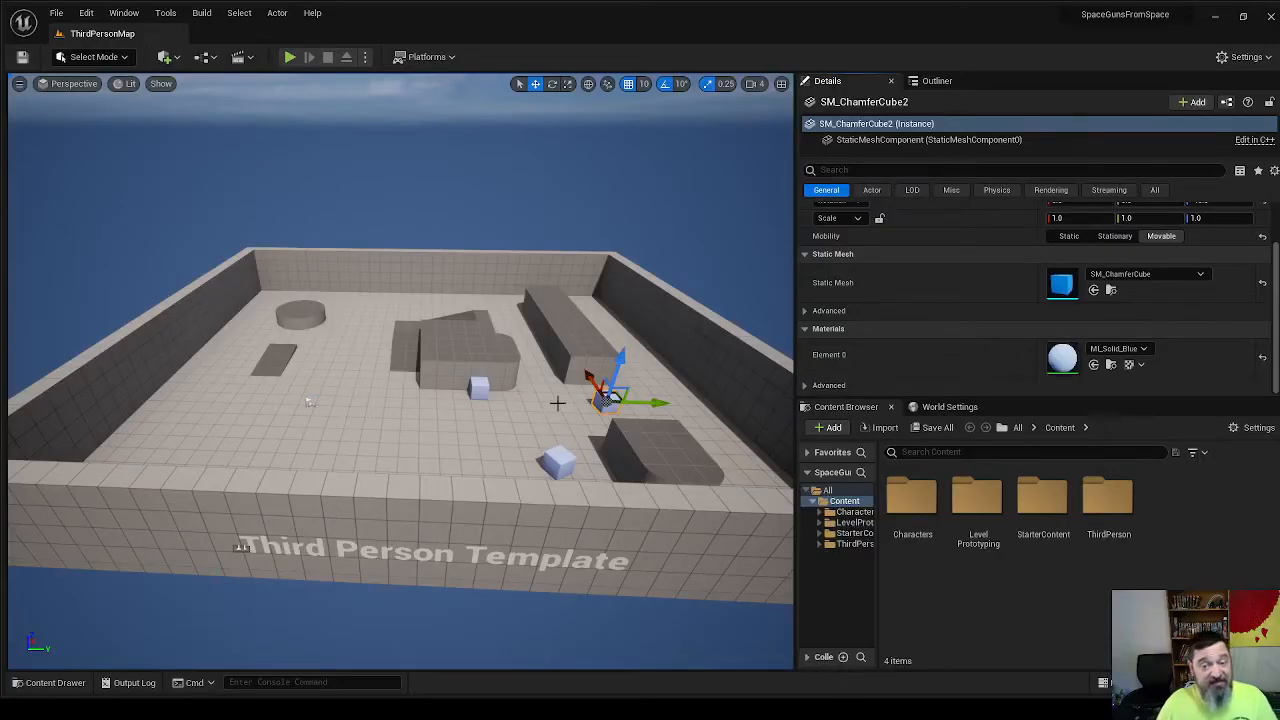
Collapse the Block01, Block02, Block03, Cylinder, Lighting and Playground folders in the Outliner
{"action": "left_click", "coordinate": [937, 80]}
{"action": "scroll", "coordinate": [895, 303], "scroll_direction": "up", "scroll_amount": 10}
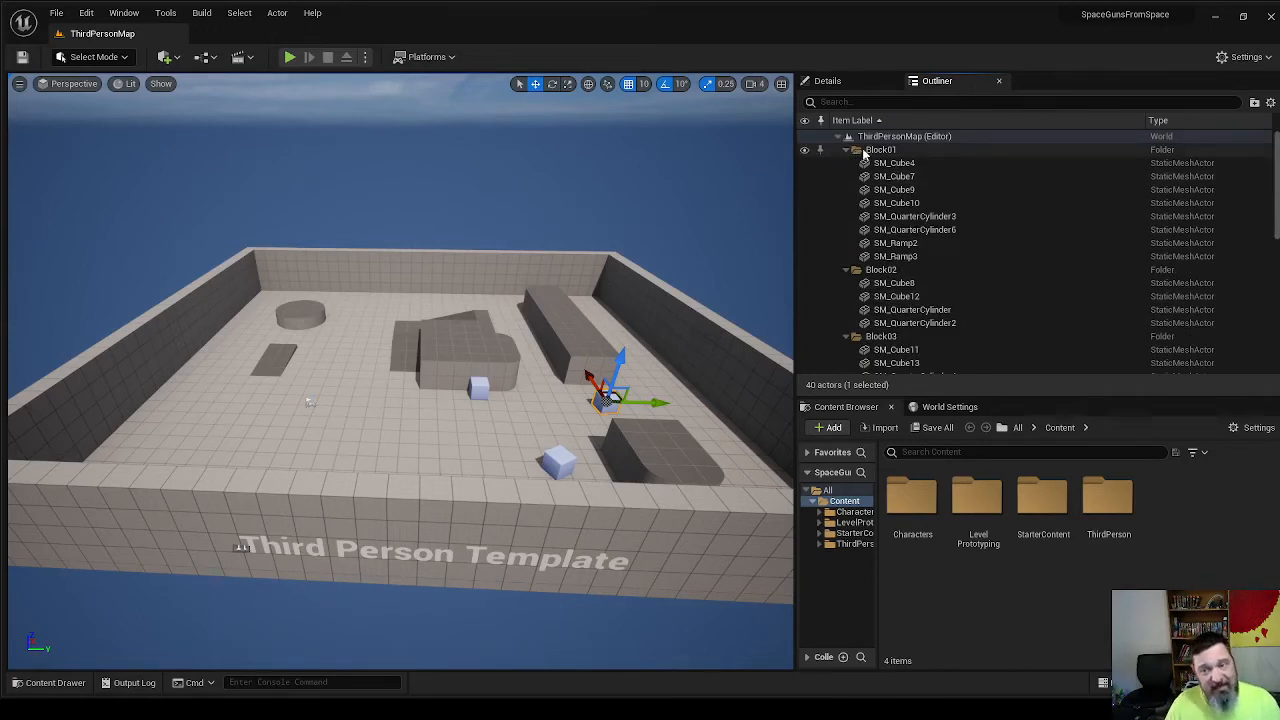
{"action": "left_click", "coordinate": [847, 150]}
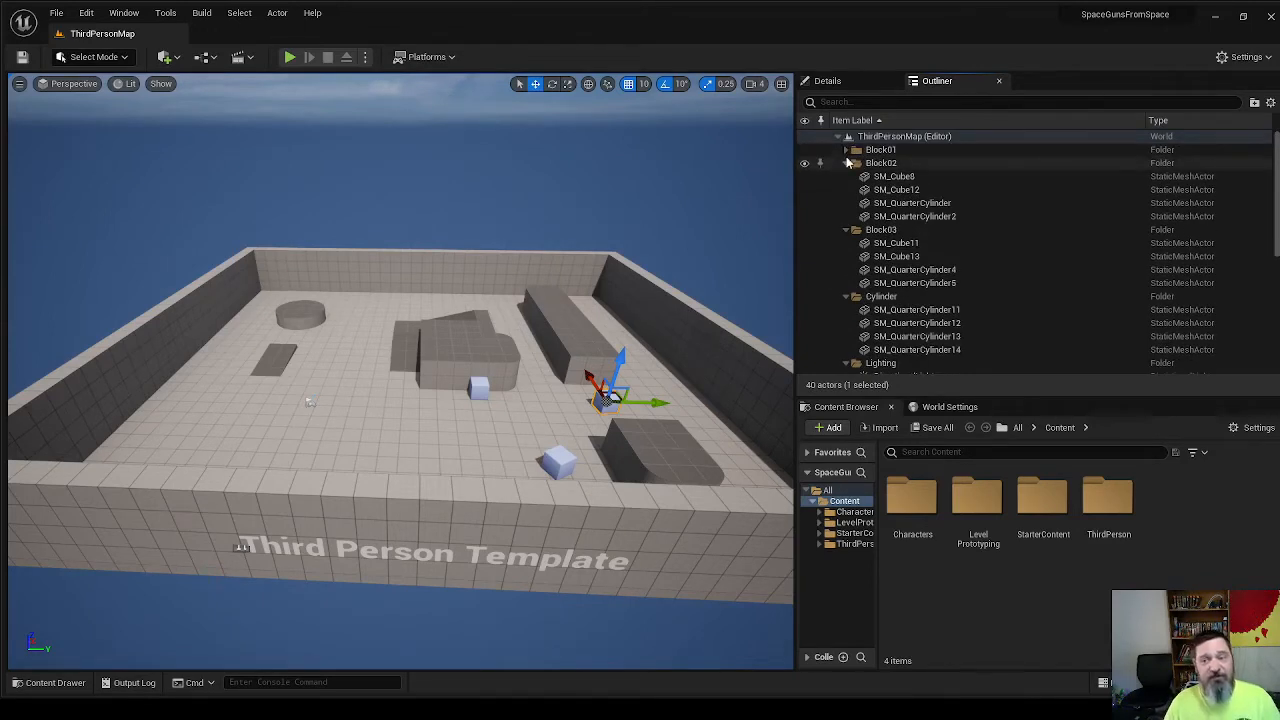
{"action": "left_click", "coordinate": [846, 163]}
{"action": "left_click", "coordinate": [846, 176]}
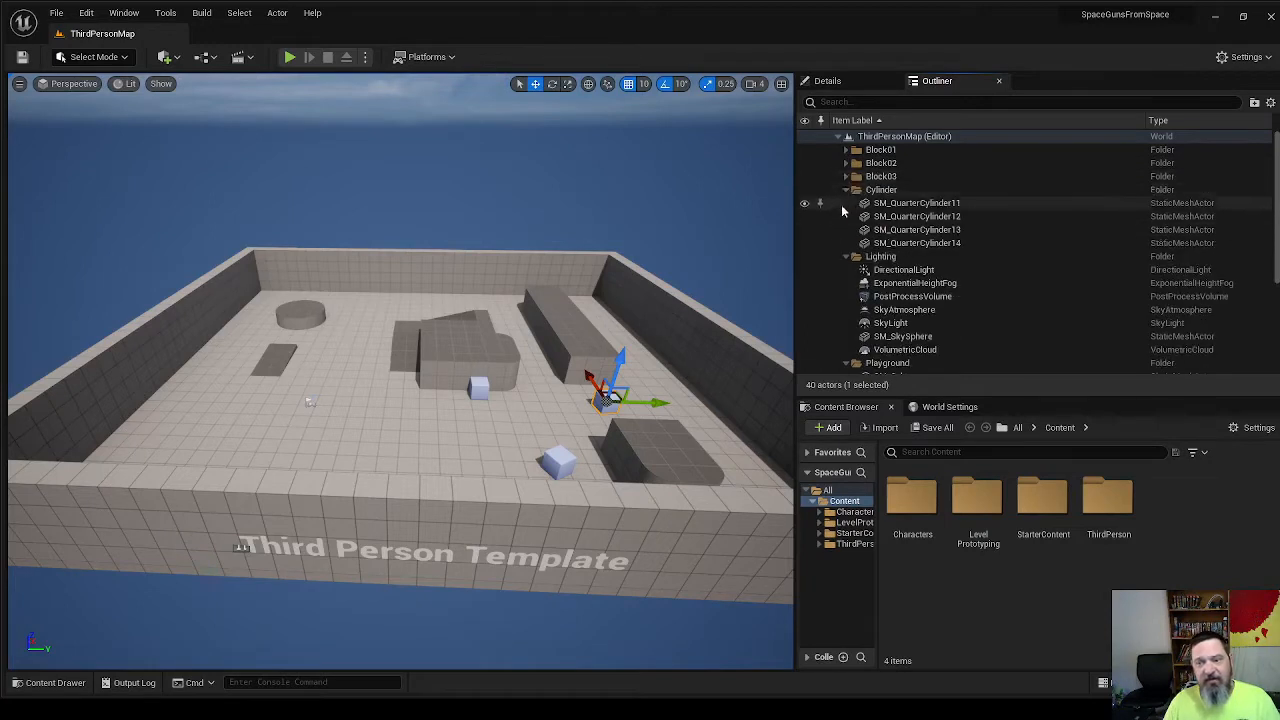
{"action": "left_click", "coordinate": [846, 190]}
{"action": "left_click", "coordinate": [846, 203]}
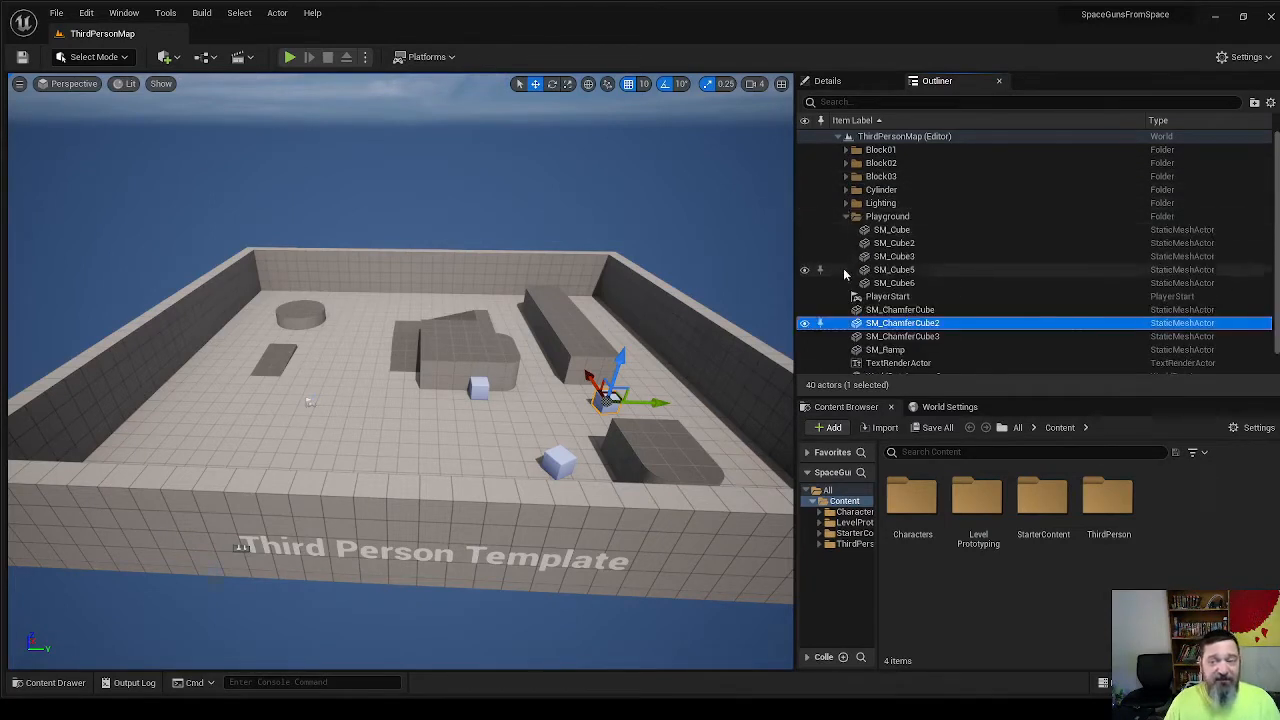
{"action": "left_click", "coordinate": [846, 216]}
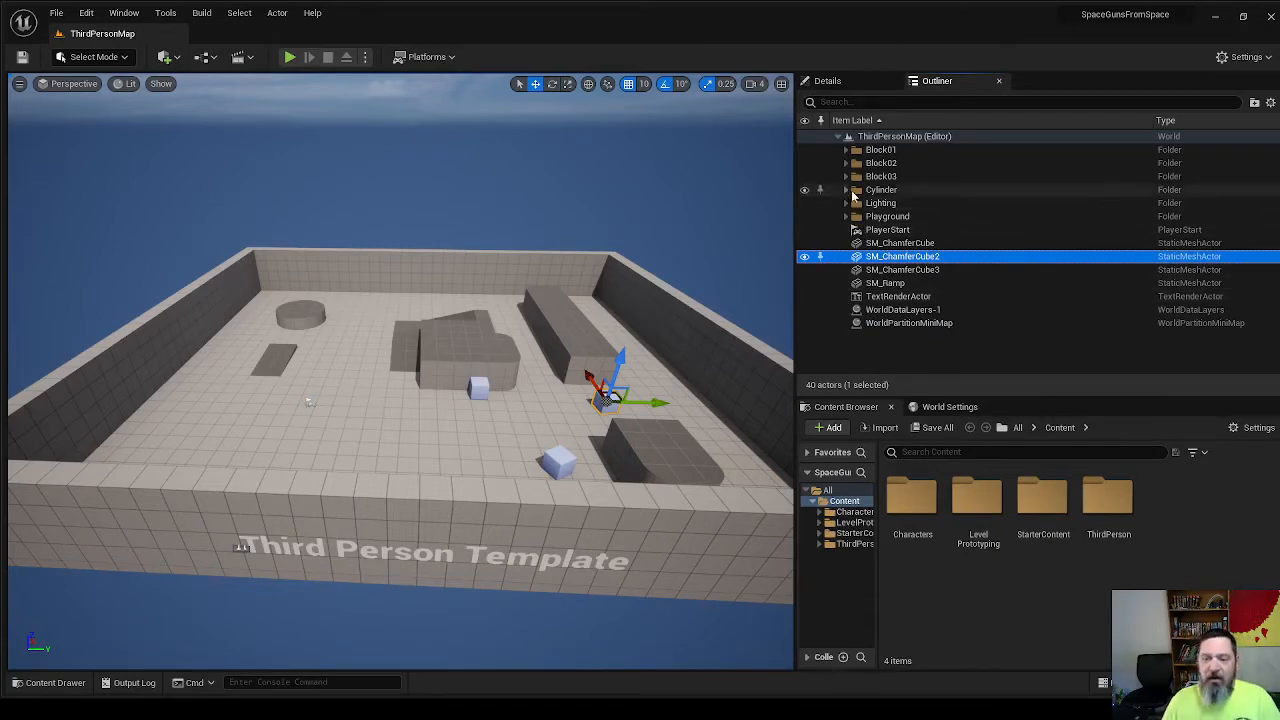
Expand the Block01 folder in the Outliner and select SM_Cube4
{"action": "left_click", "coordinate": [846, 150]}
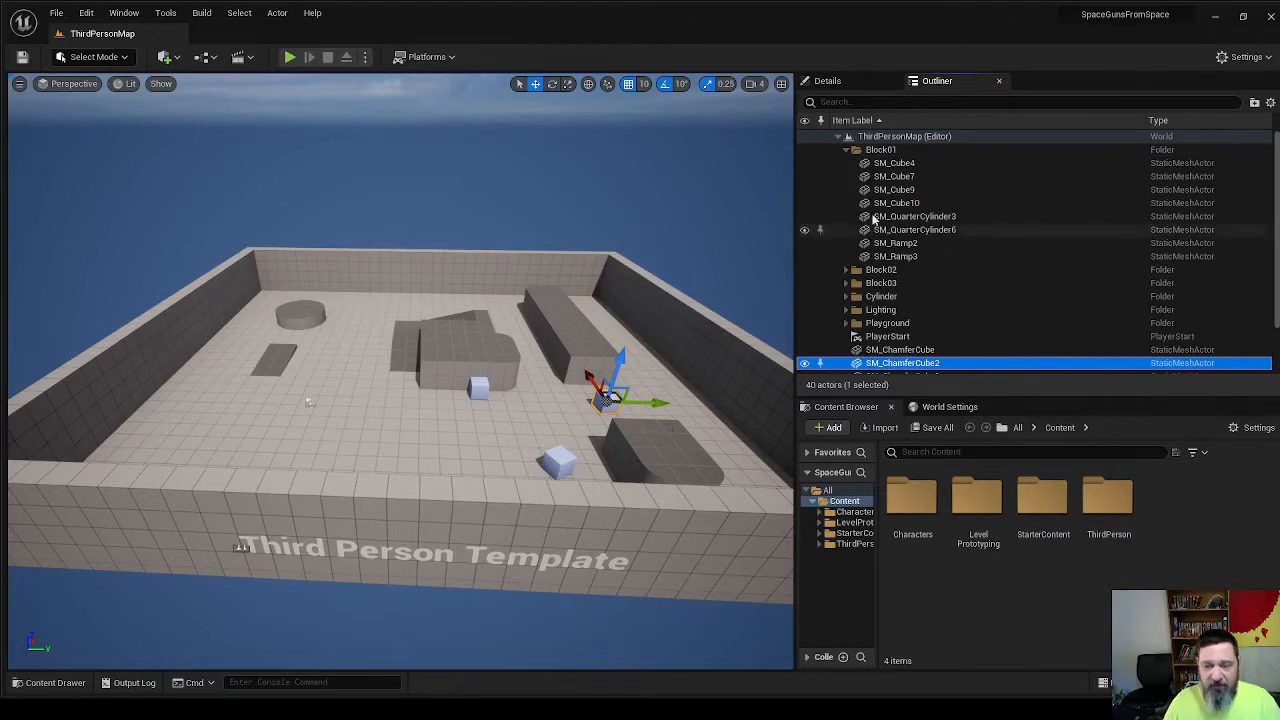
{"action": "left_click", "coordinate": [905, 166]}
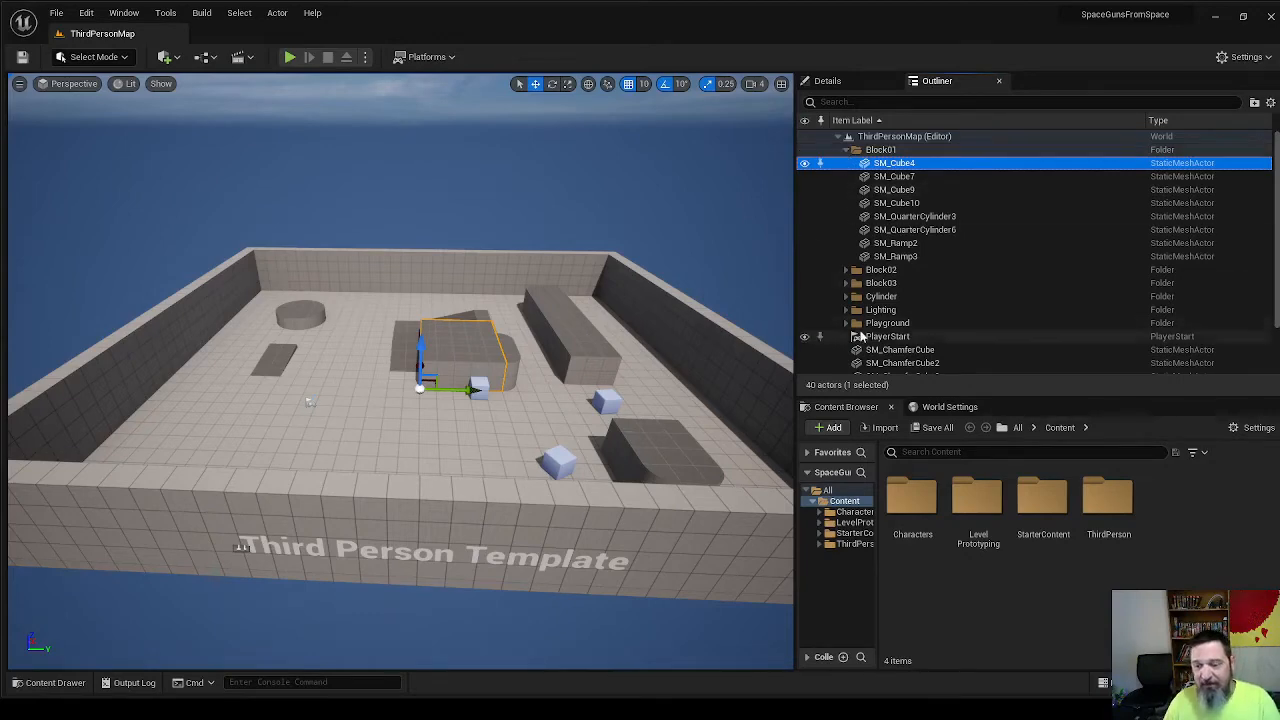
Browse the Mannequin_UE4 character assets, examining the Materials folder, its Layers subfolder and the mannequin's body material
{"action": "left_click", "coordinate": [857, 411]}
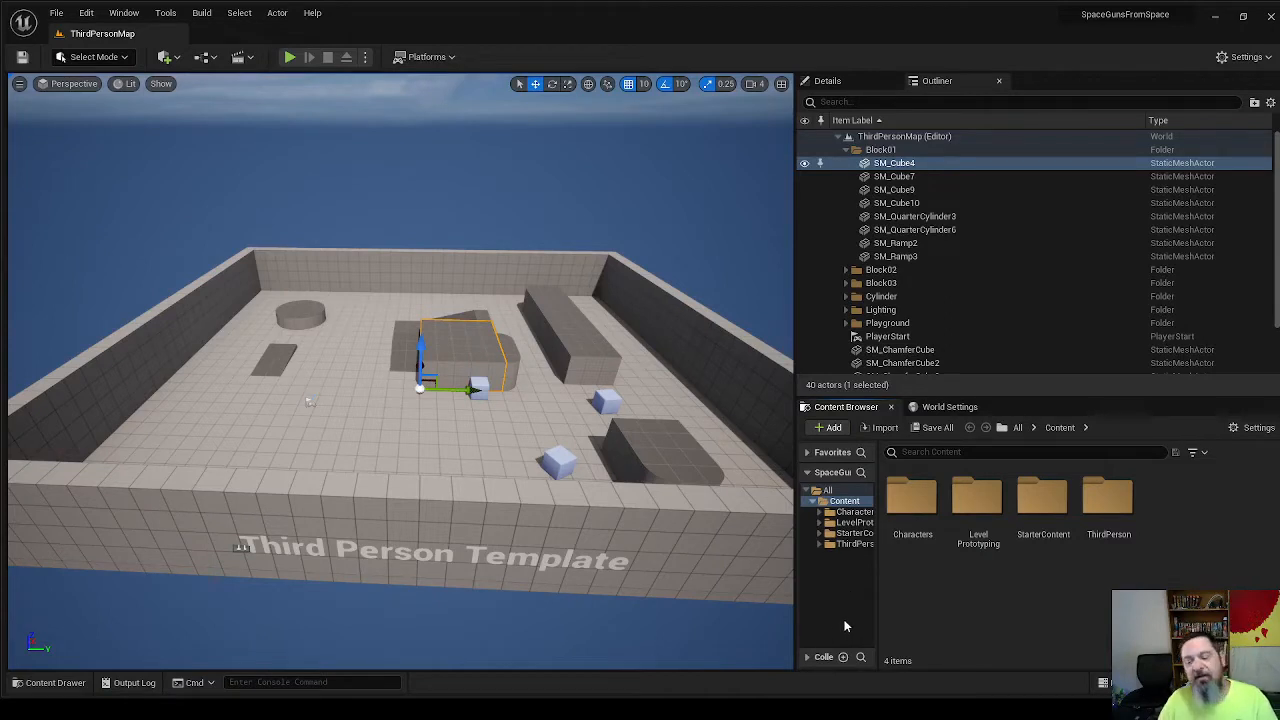
{"action": "left_click", "coordinate": [822, 511]}
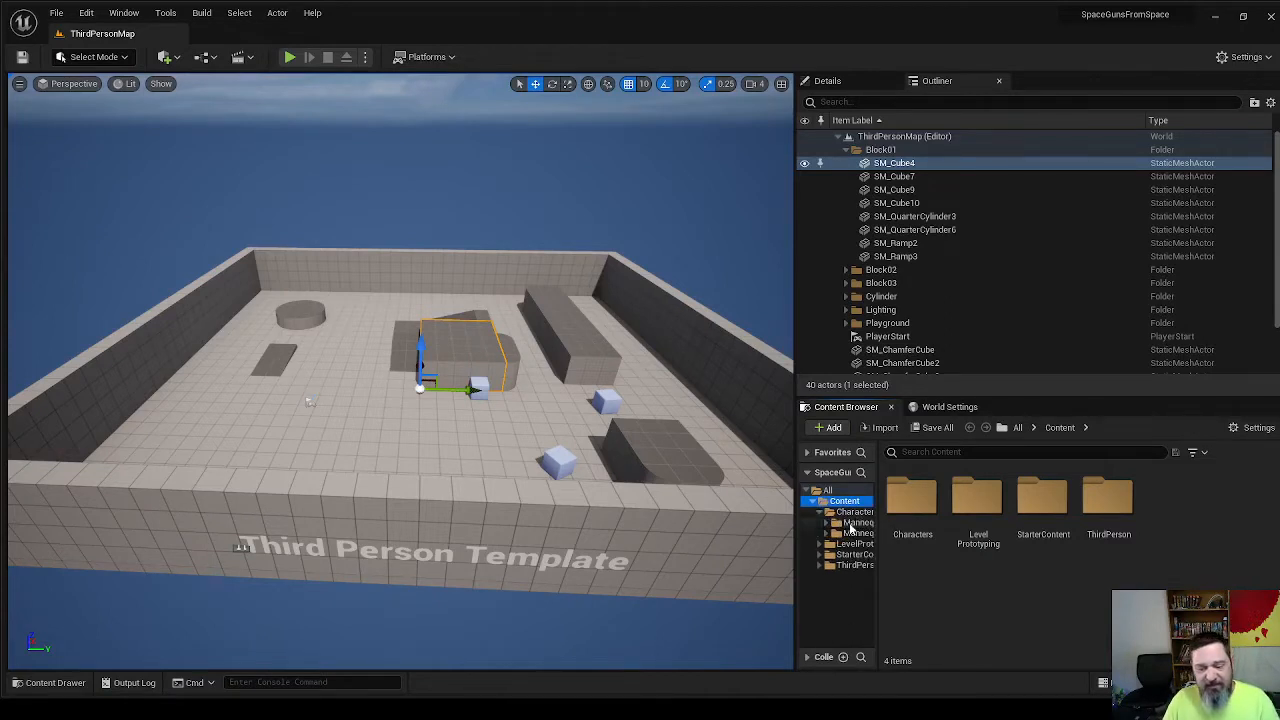
{"action": "left_click", "coordinate": [851, 523]}
{"action": "left_click", "coordinate": [912, 497]}
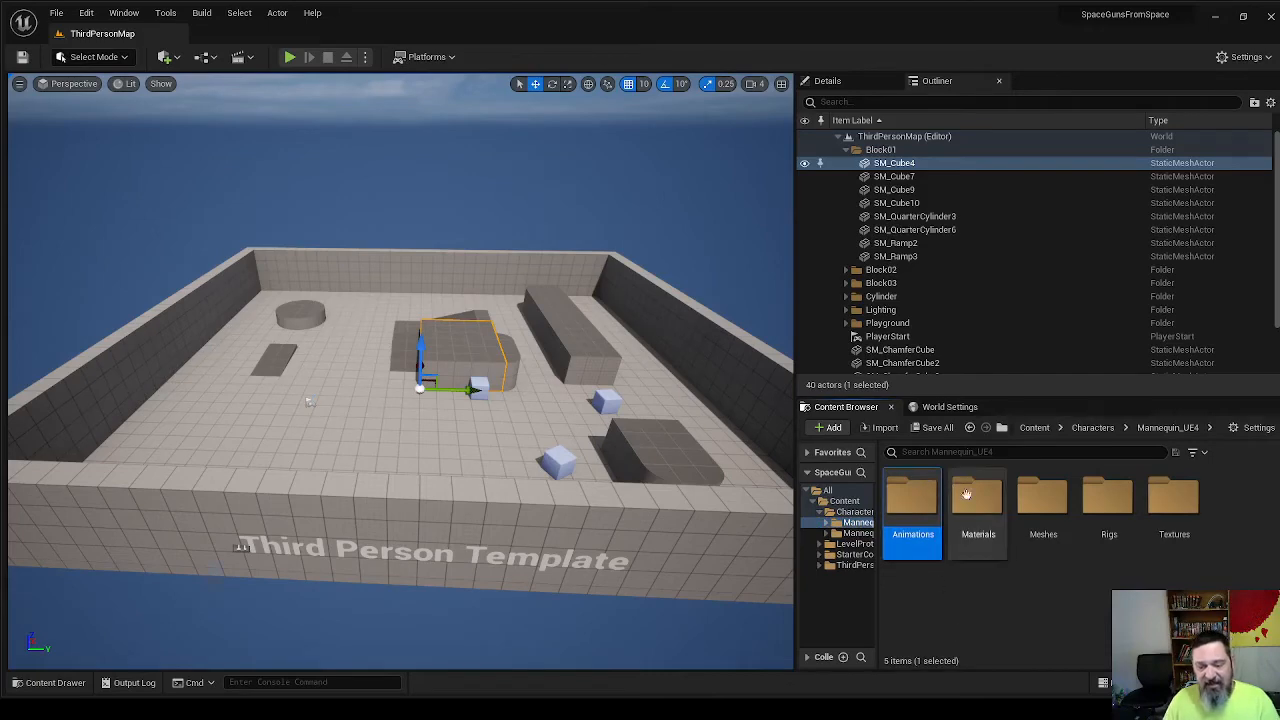
{"action": "double_click", "coordinate": [966, 494]}
{"action": "double_click", "coordinate": [910, 500]}
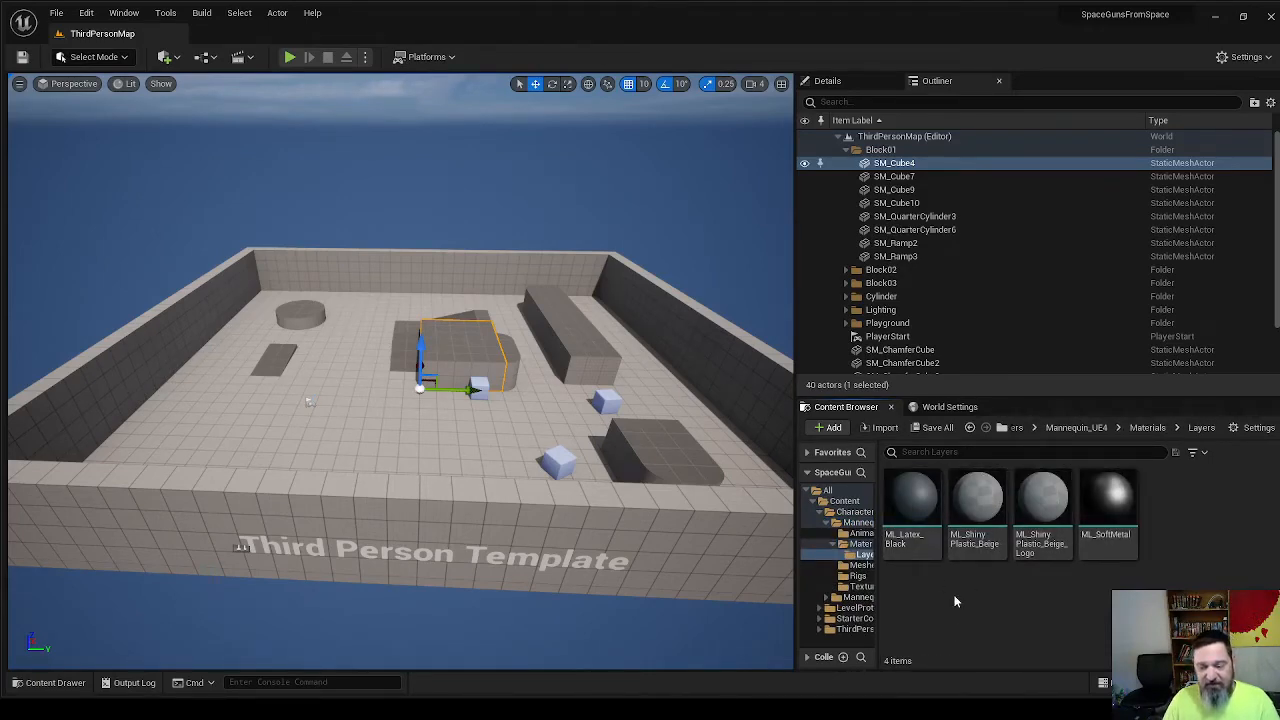
{"action": "key", "text": "alt+Left"}
{"action": "left_click", "coordinate": [985, 548]}
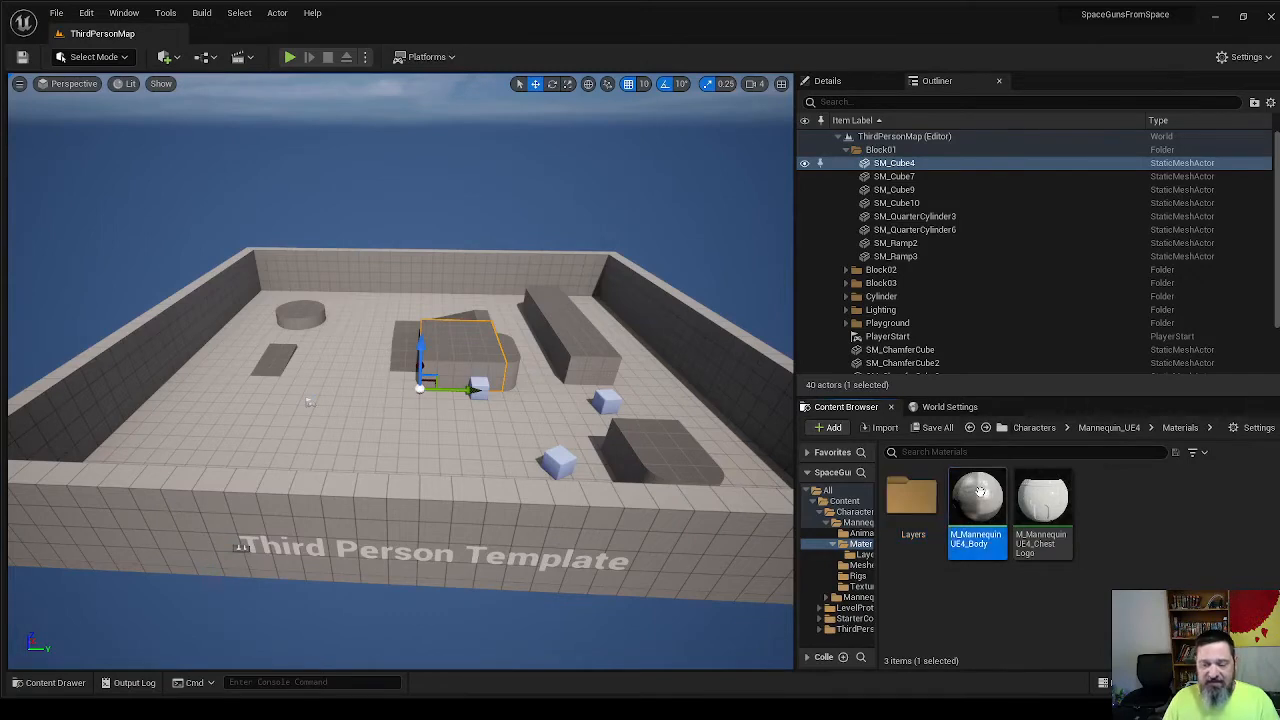
{"action": "double_click", "coordinate": [985, 548]}
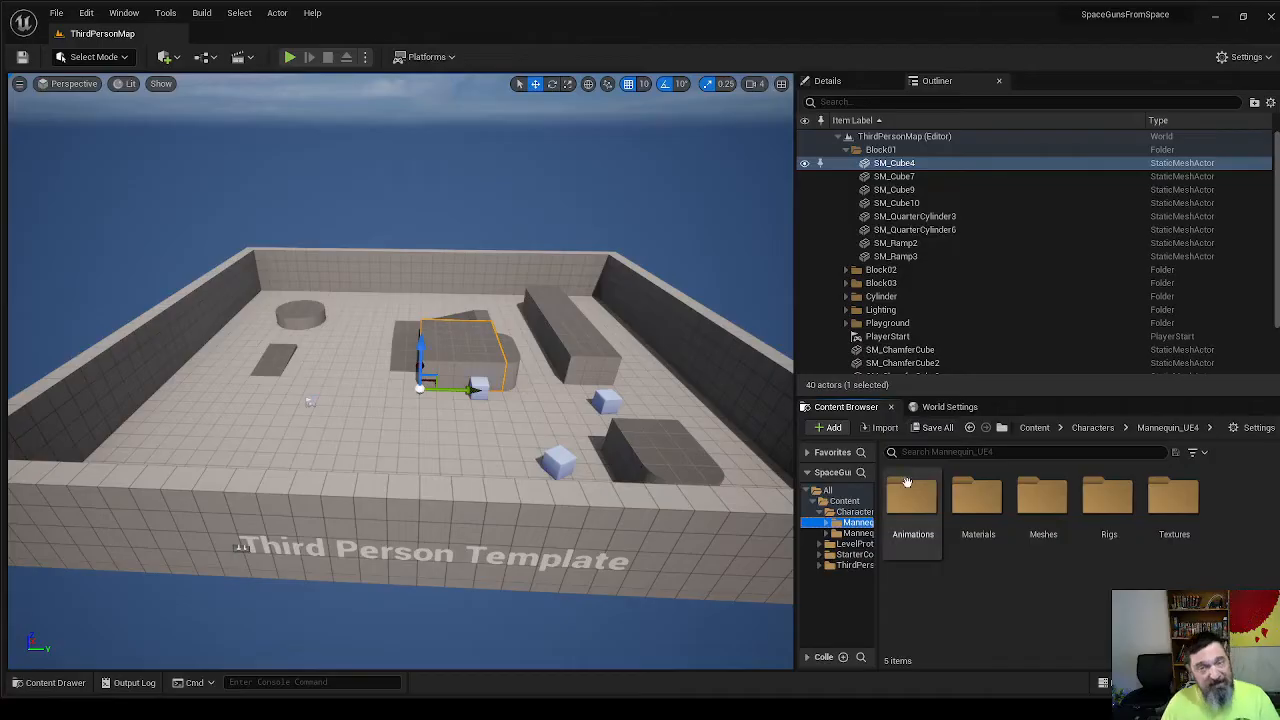
Show the World Settings of the level
{"action": "left_click", "coordinate": [952, 407]}
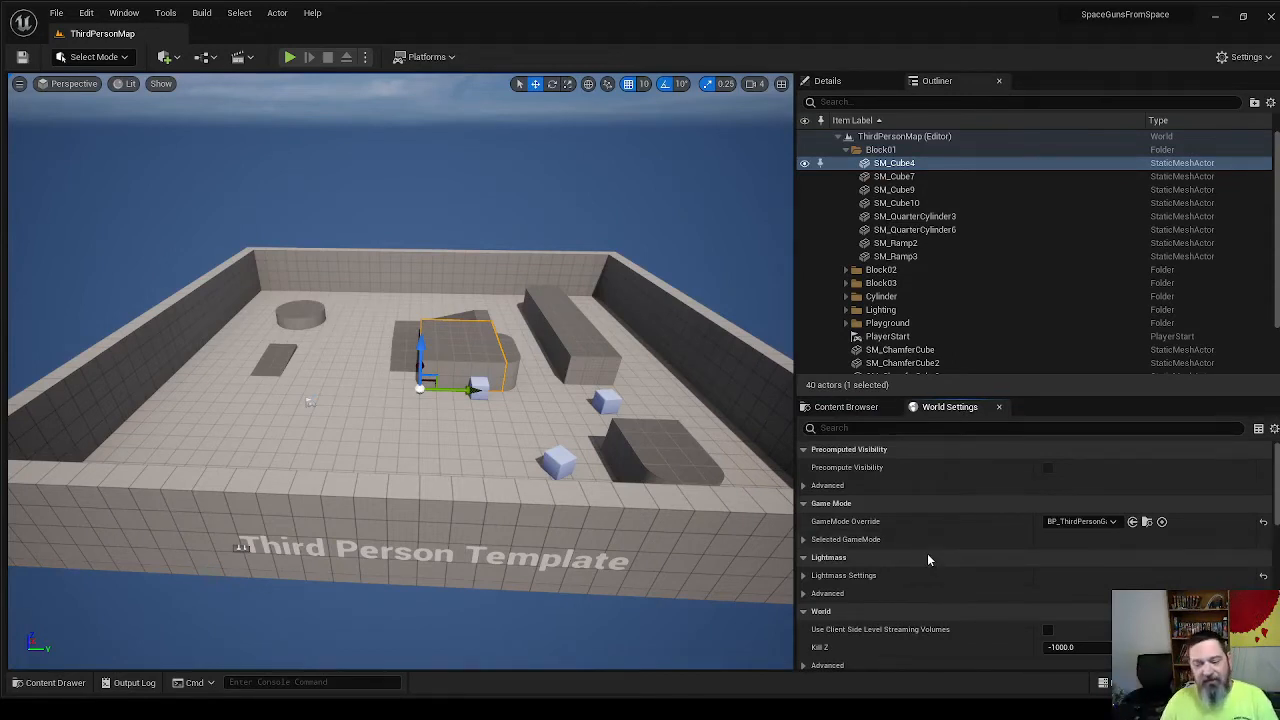
Look through the level's World Settings, from the visibility and game mode options to the navigation and rendering options
{"action": "scroll", "coordinate": [922, 546], "scroll_direction": "down", "scroll_amount": 3}
{"action": "scroll", "coordinate": [922, 546], "scroll_direction": "down", "scroll_amount": 10}
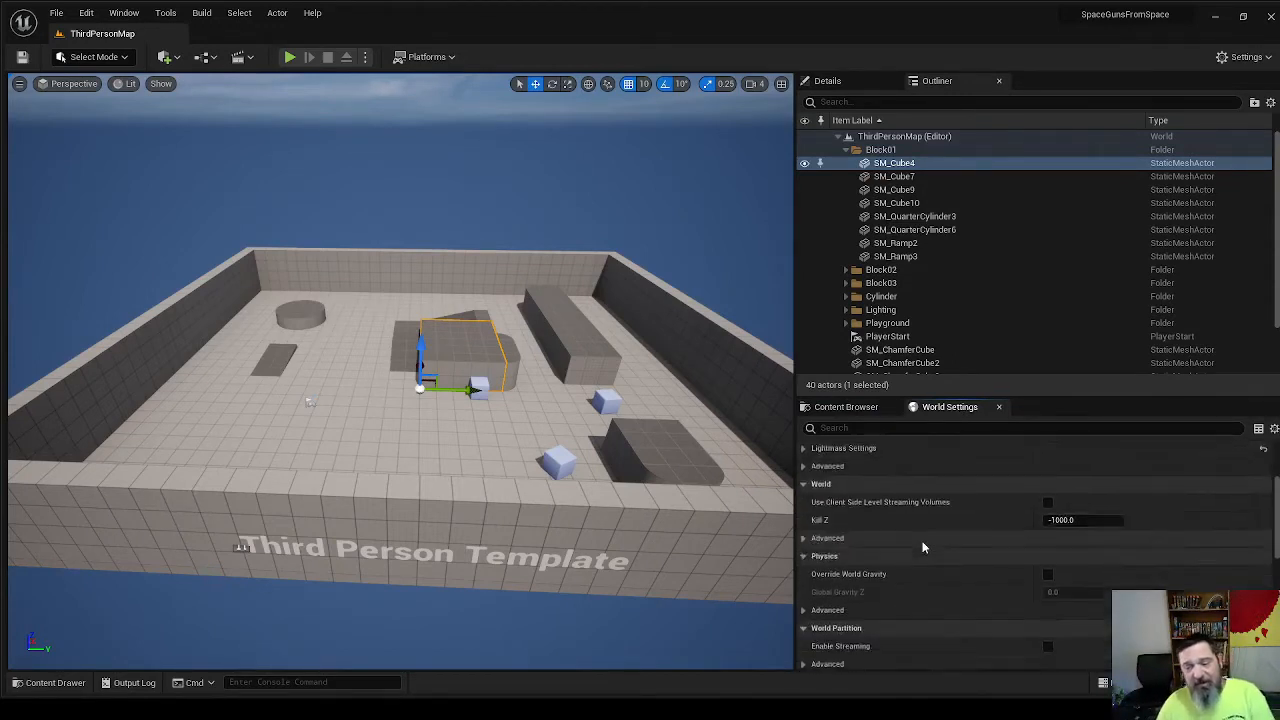
{"action": "scroll", "coordinate": [922, 546], "scroll_direction": "up", "scroll_amount": 10}
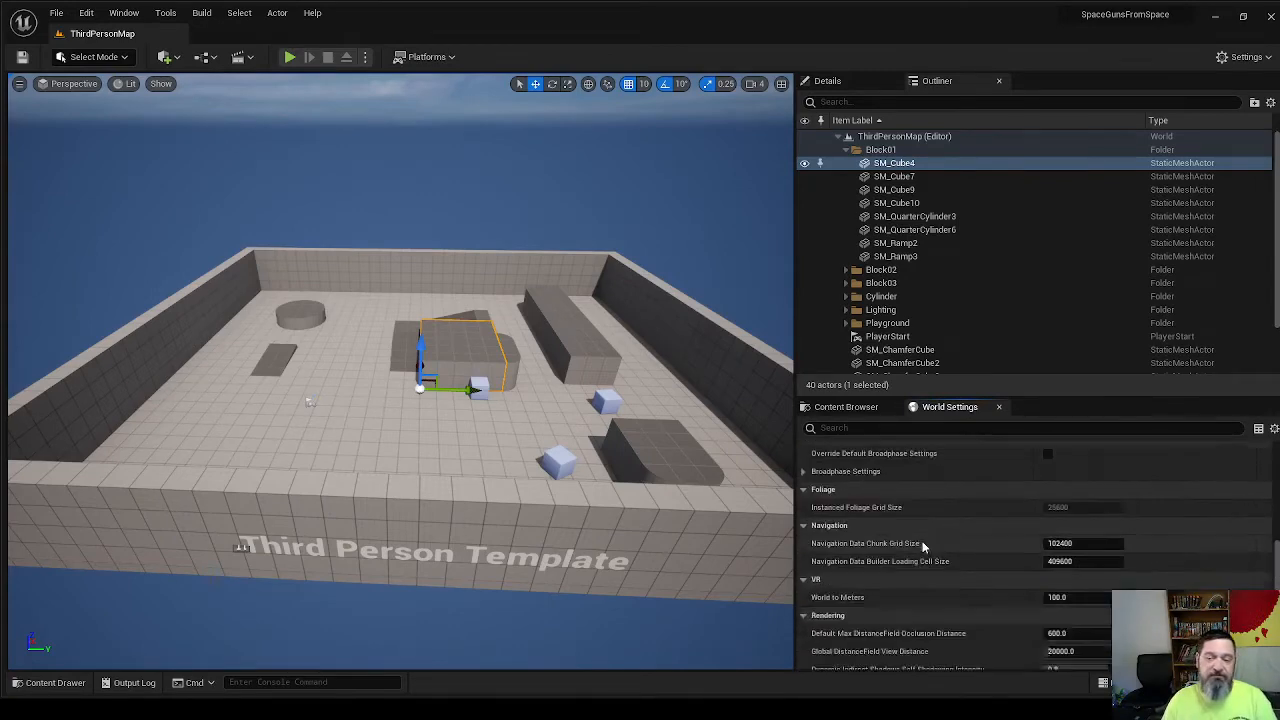
{"action": "scroll", "coordinate": [922, 546], "scroll_direction": "up", "scroll_amount": 1}
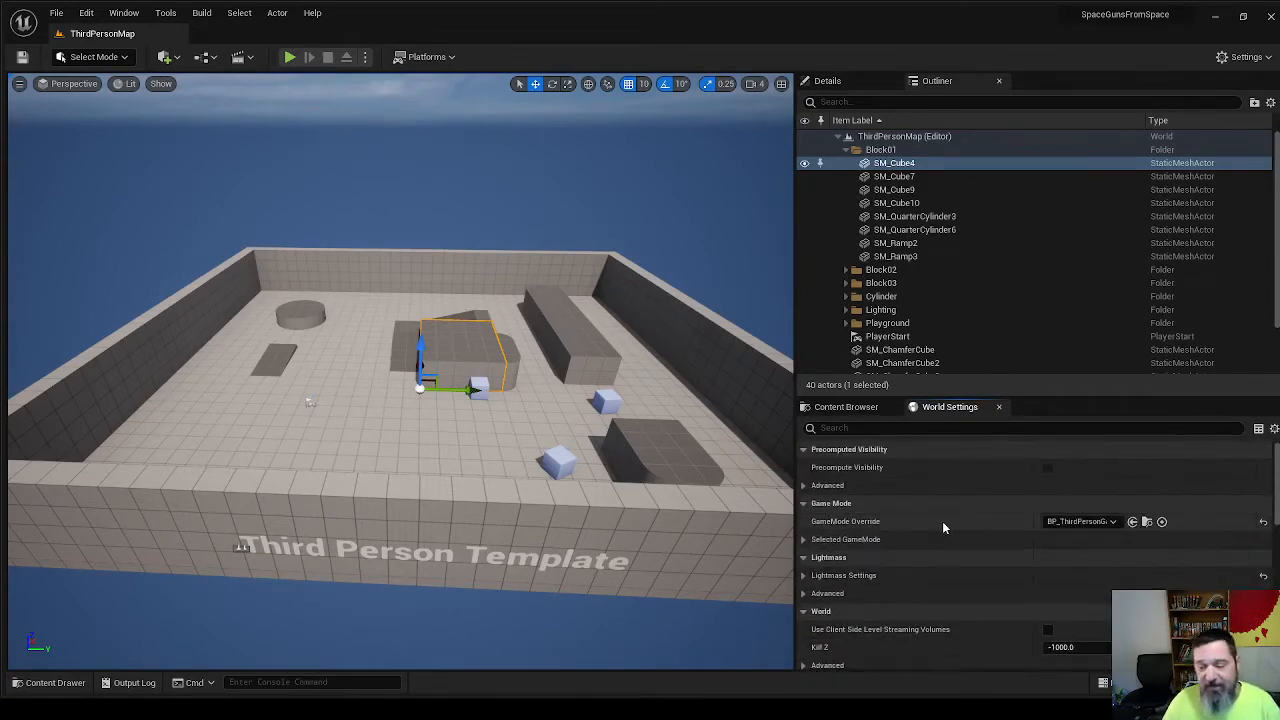
Look around the level and fly the viewport camera forwards, backwards and sideways to view the whole arena
{"action": "right_click_drag", "start_coordinate": [511, 419], "coordinate": [560, 434]}
{"action": "right_click_drag", "start_coordinate": [247, 401], "coordinate": [664, 491]}
{"action": "right_click_drag", "start_coordinate": [505, 420], "coordinate": [437, 370]}
{"action": "key", "text": "w"}
{"action": "key", "text": "s"}
{"action": "key", "text": "a"}
{"action": "key", "text": "d"}
{"action": "key", "text": "s"}
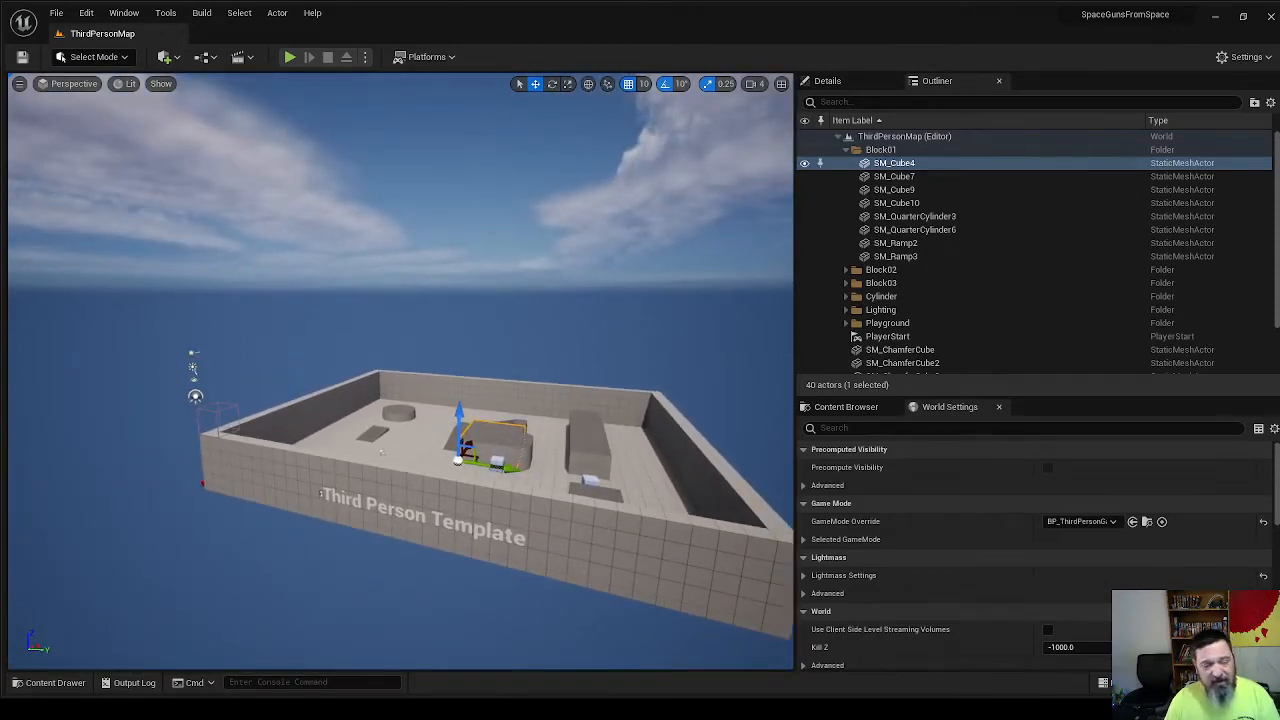
{"action": "key", "text": "w"}
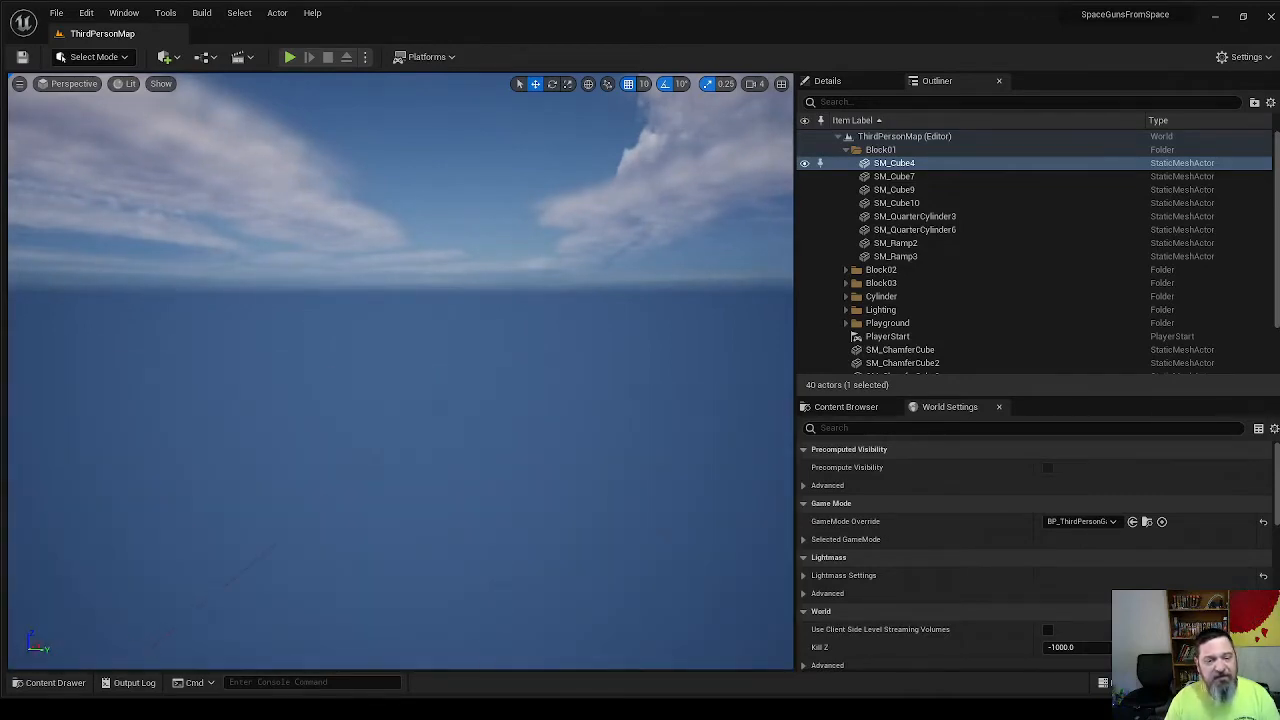
{"action": "key", "text": "s"}
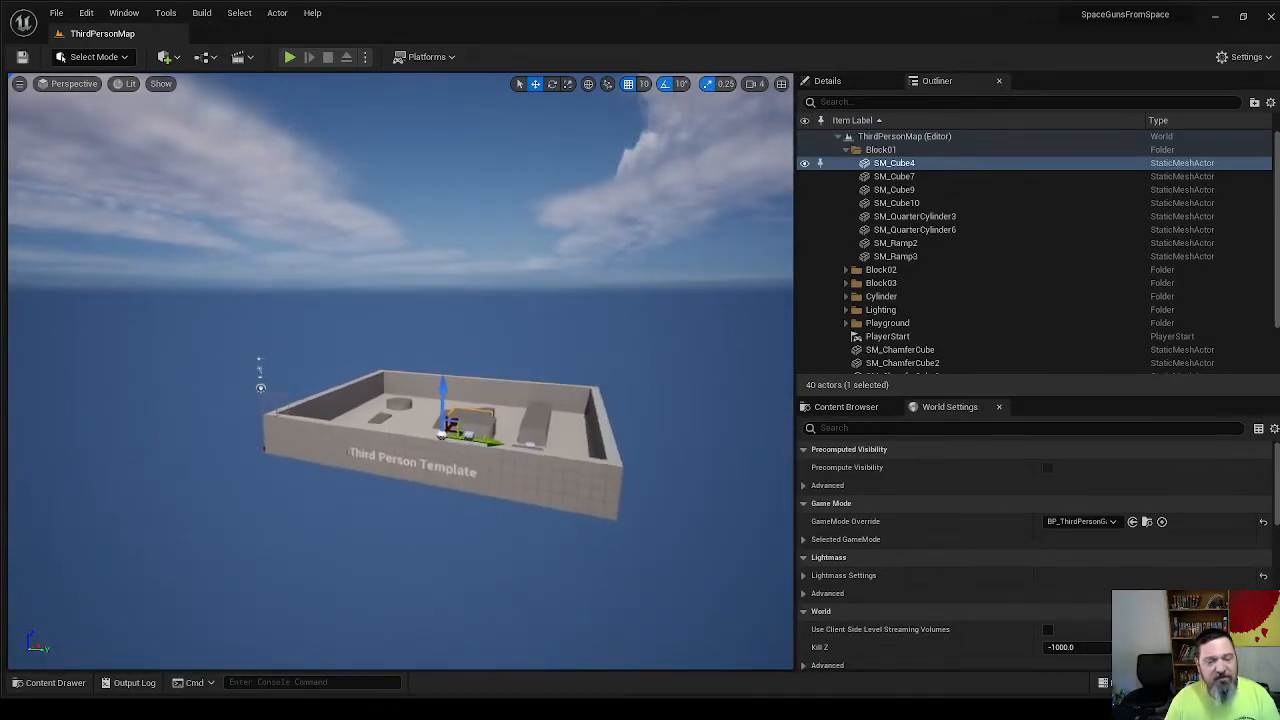
Fly the viewport camera down into the arena, close to the lower corner of SM_Cube4
{"action": "right_click_drag", "start_coordinate": [437, 370], "coordinate": [464, 424]}
{"action": "key", "text": "w"}
{"action": "key", "text": "a"}
{"action": "key", "text": "w"}
{"action": "key", "text": "a"}
{"action": "key", "text": "w"}
{"action": "key", "text": "w"}
{"action": "key", "text": "d"}
{"action": "key", "text": "d"}
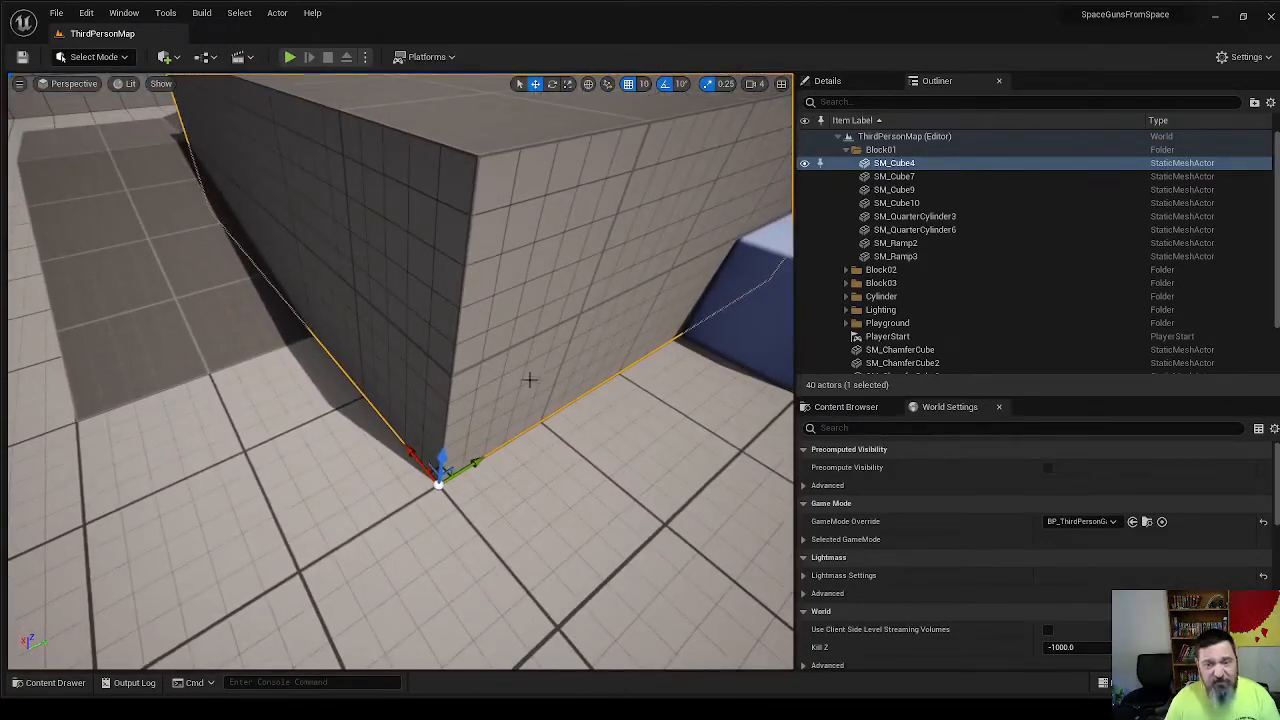
Set the viewport camera speed to 8 and try flying through the level at that speed
{"action": "left_click", "coordinate": [753, 85]}
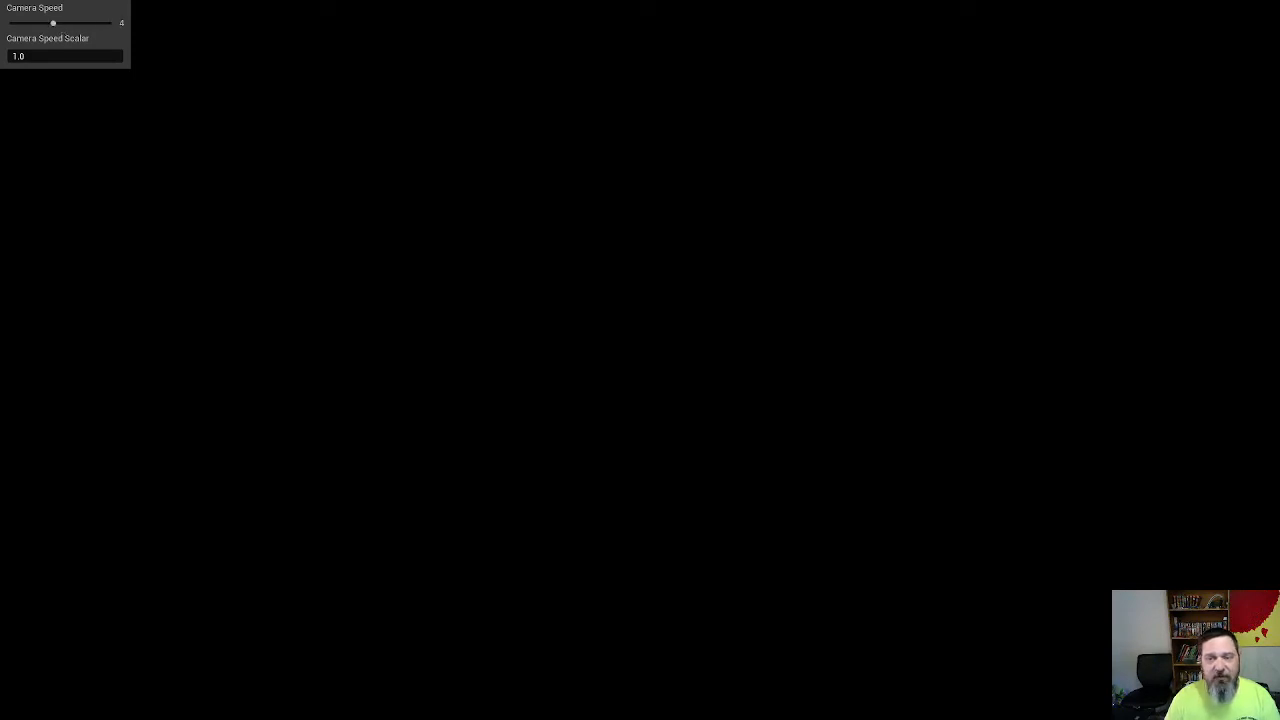
{"action": "right_click_drag", "start_coordinate": [566, 371], "coordinate": [592, 314]}
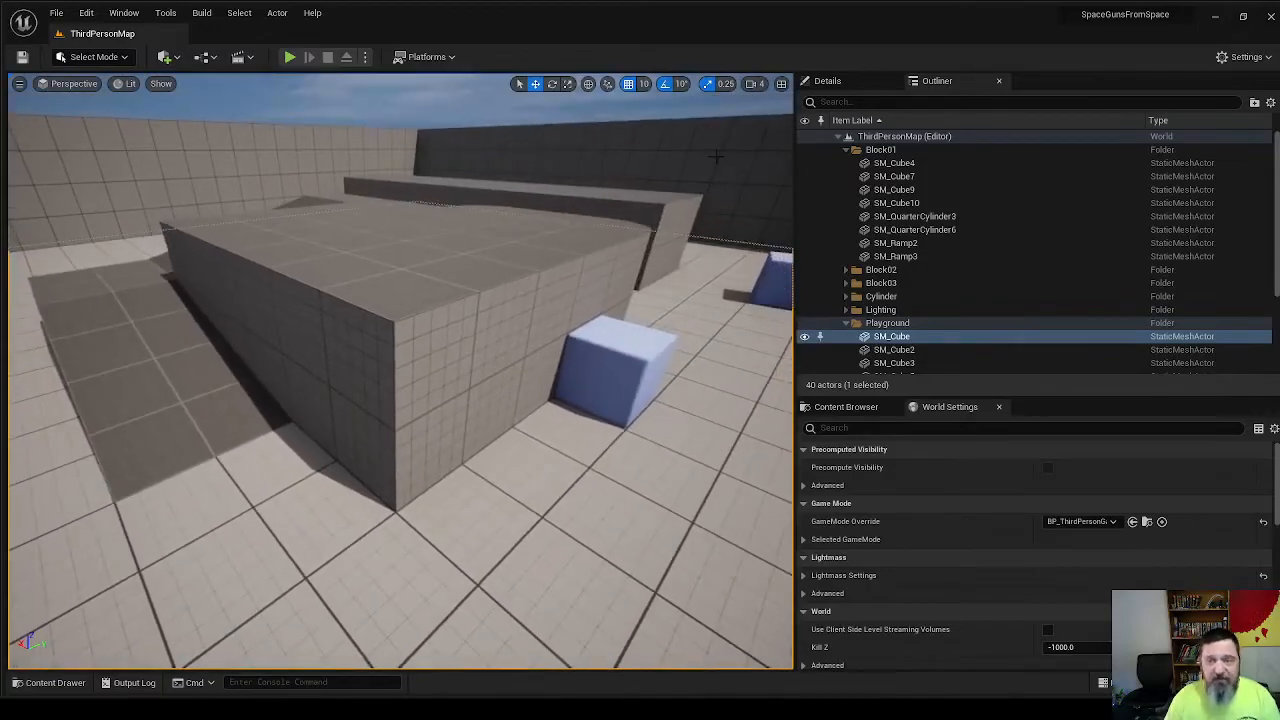
{"action": "left_click", "coordinate": [754, 85]}
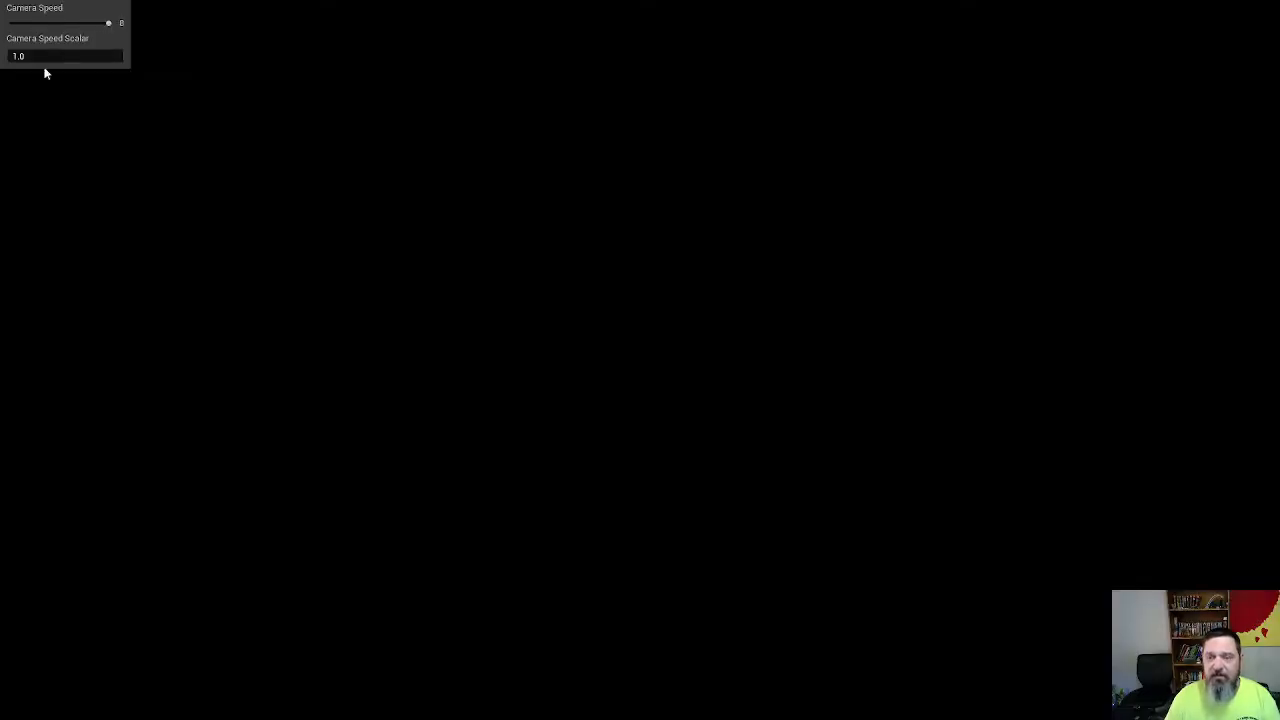
{"action": "right_click_drag", "start_coordinate": [590, 318], "coordinate": [607, 262]}
{"action": "key", "text": "w"}
{"action": "key", "text": "s"}
Set the viewport camera speed to 1 and try flying forward at that speed
{"action": "left_click", "coordinate": [752, 86]}
{"action": "key", "text": "w"}
{"action": "right_click_drag", "start_coordinate": [668, 166], "coordinate": [668, 190]}
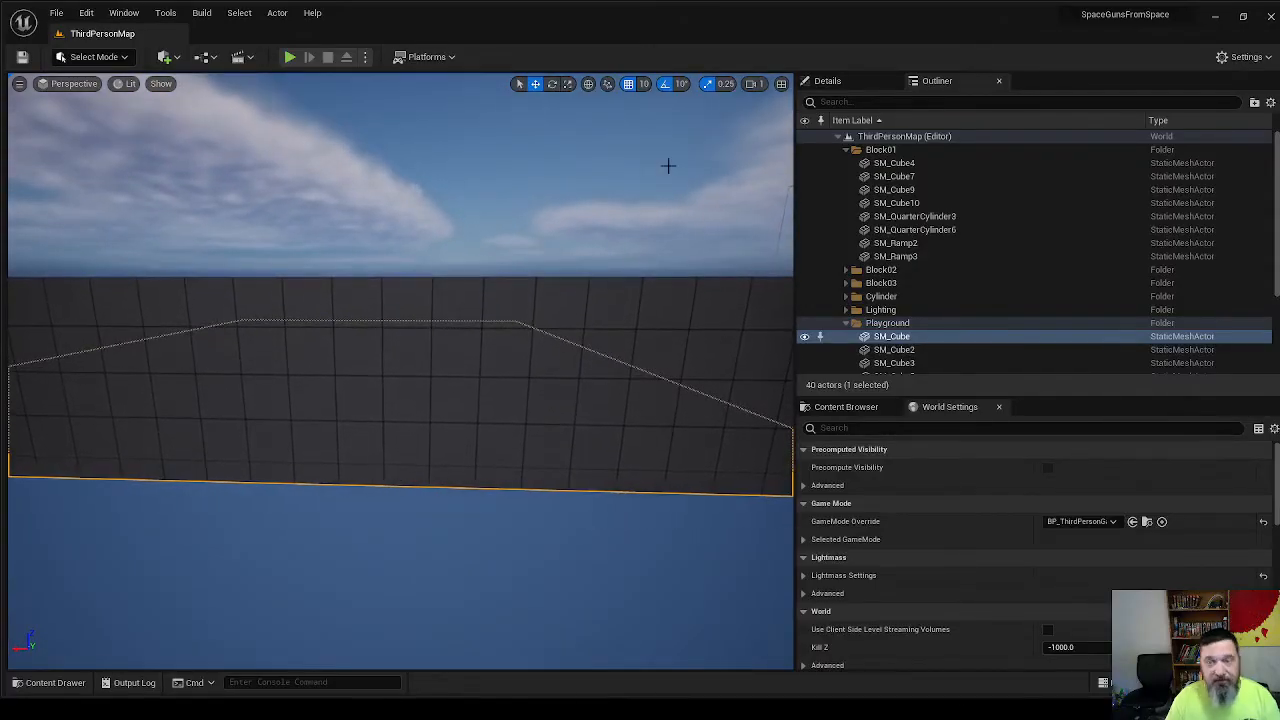
Set the viewport camera speed to 4 and look around the level
{"action": "left_click", "coordinate": [749, 86]}
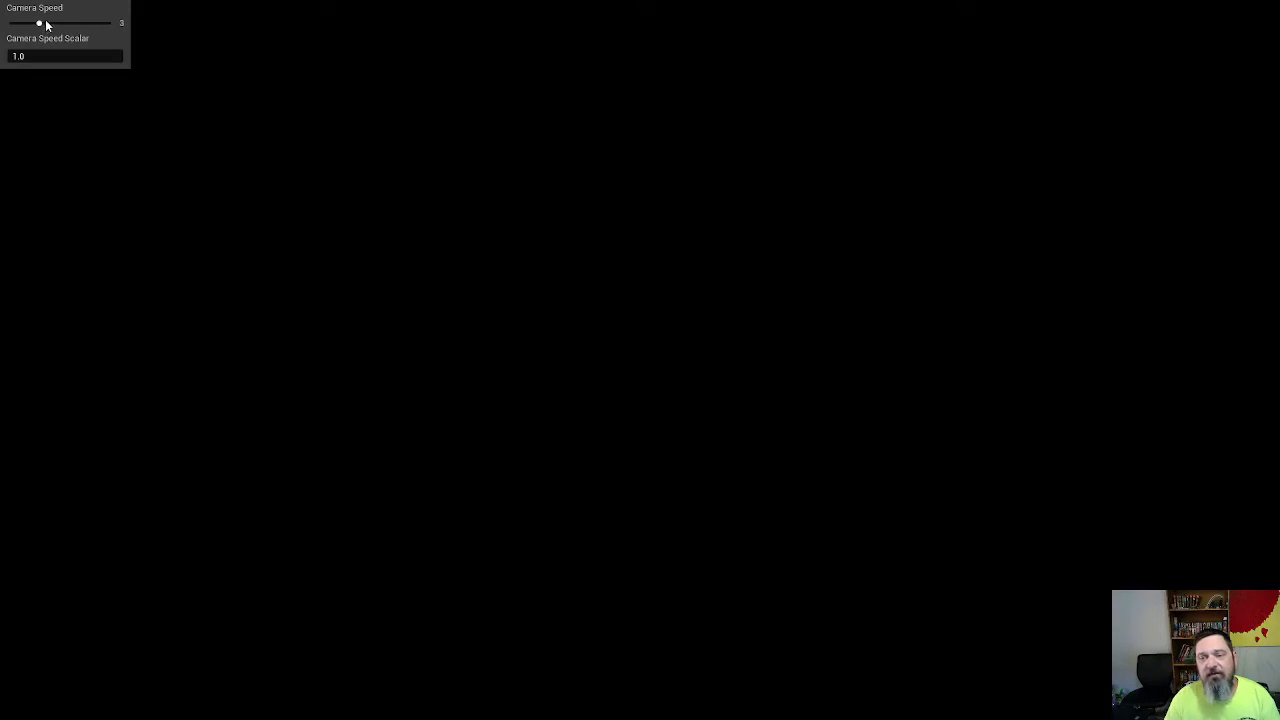
{"action": "left_click", "coordinate": [636, 208]}
{"action": "right_click_drag", "start_coordinate": [566, 125], "coordinate": [566, 125]}
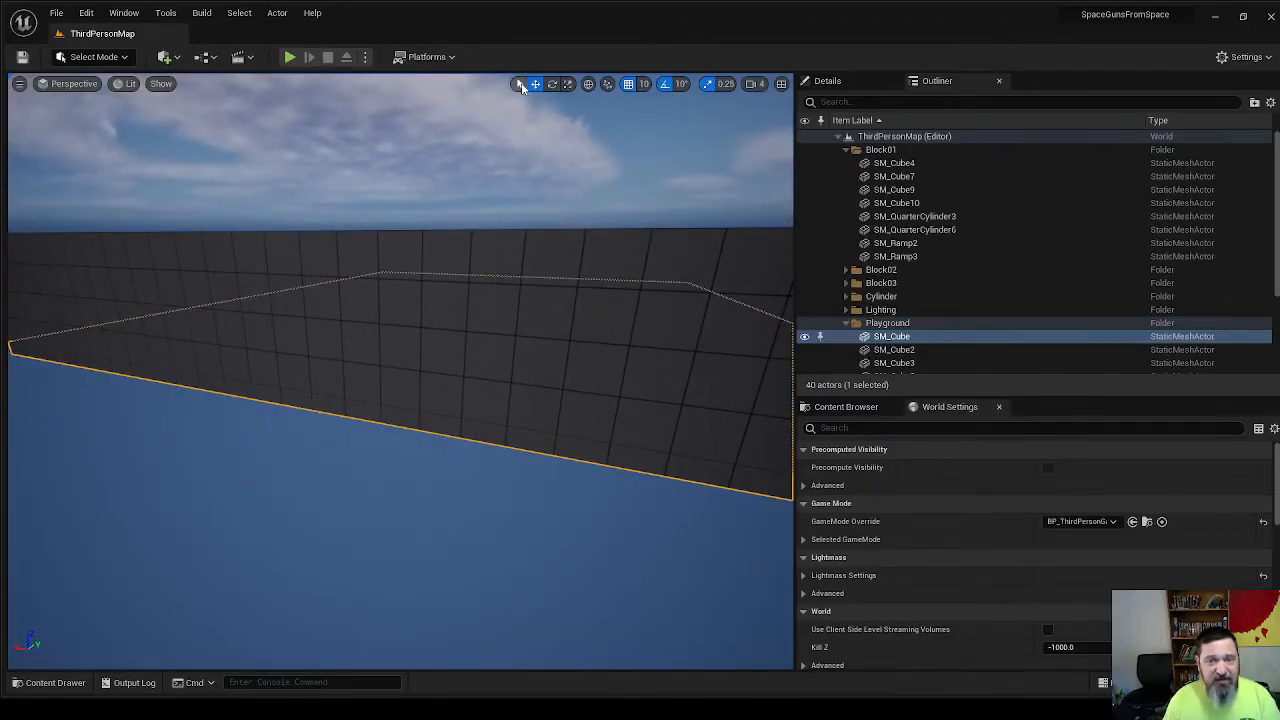
Select the SM_Cube4 block in the middle of the arena and focus the viewport on it
{"action": "right_click_drag", "start_coordinate": [451, 165], "coordinate": [451, 165]}
{"action": "key", "text": "w"}
{"action": "key", "text": "e"}
{"action": "key", "text": "w"}
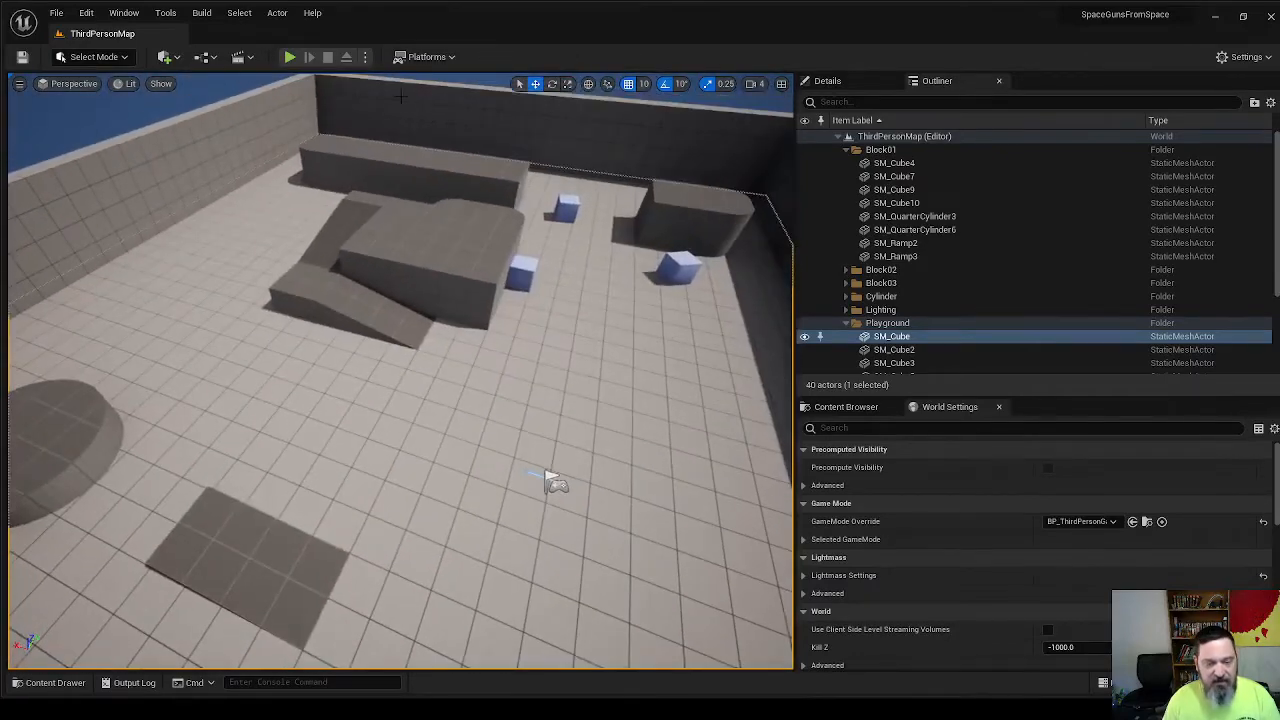
{"action": "left_click", "coordinate": [432, 261]}
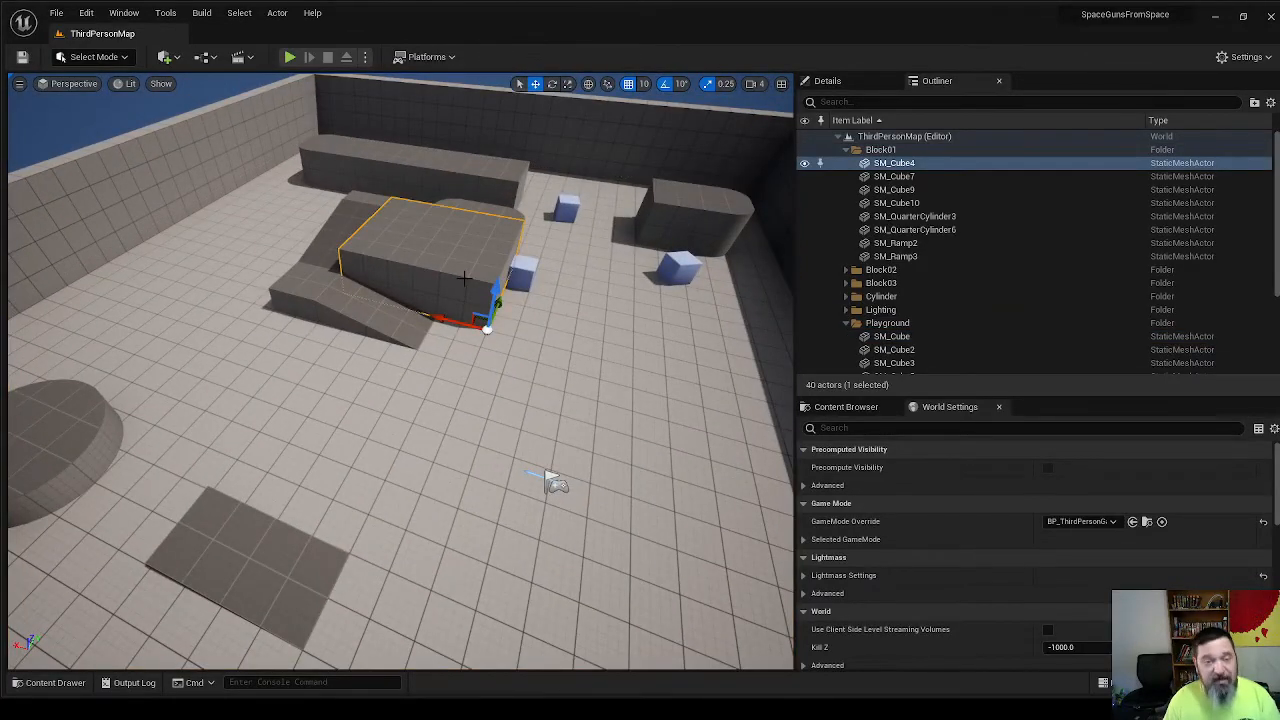
{"action": "key", "text": "f"}
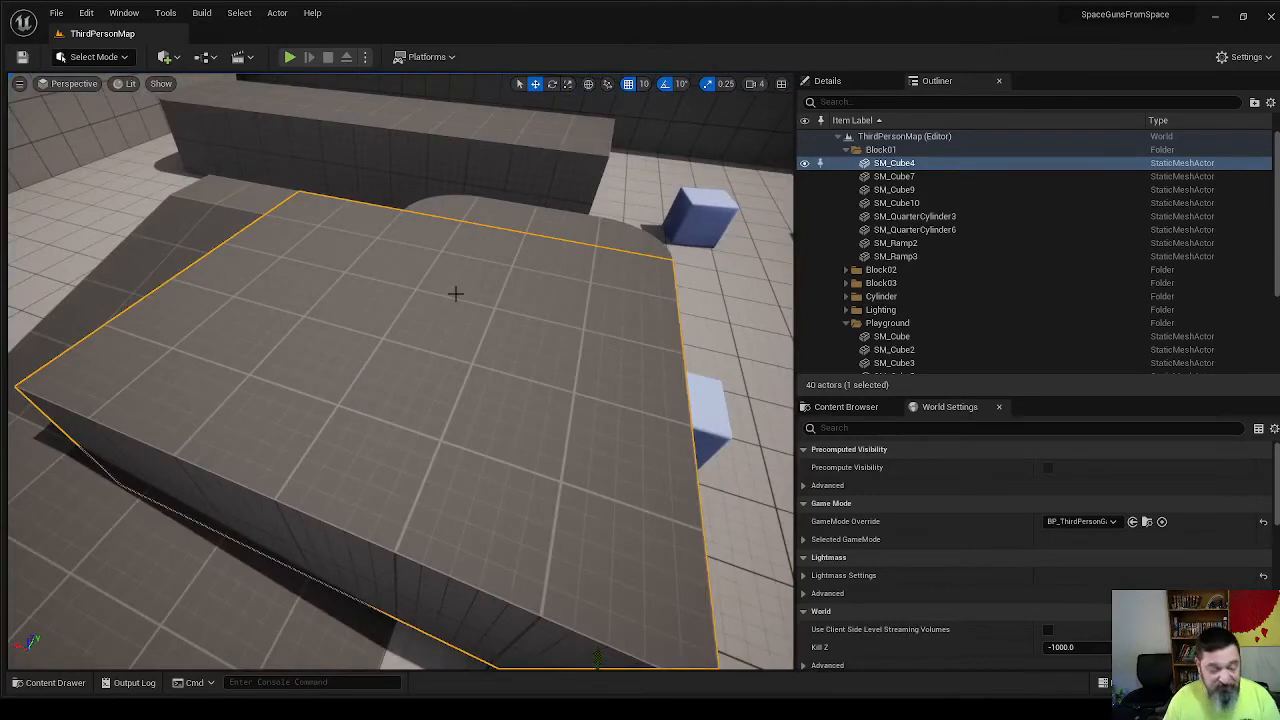
Select the blue cube SM_ChamferCube2 and focus the viewport on it
{"action": "right_click_drag", "start_coordinate": [455, 293], "coordinate": [545, 300]}
{"action": "key", "text": "s"}
{"action": "left_click", "coordinate": [608, 266]}
{"action": "key", "text": "f"}
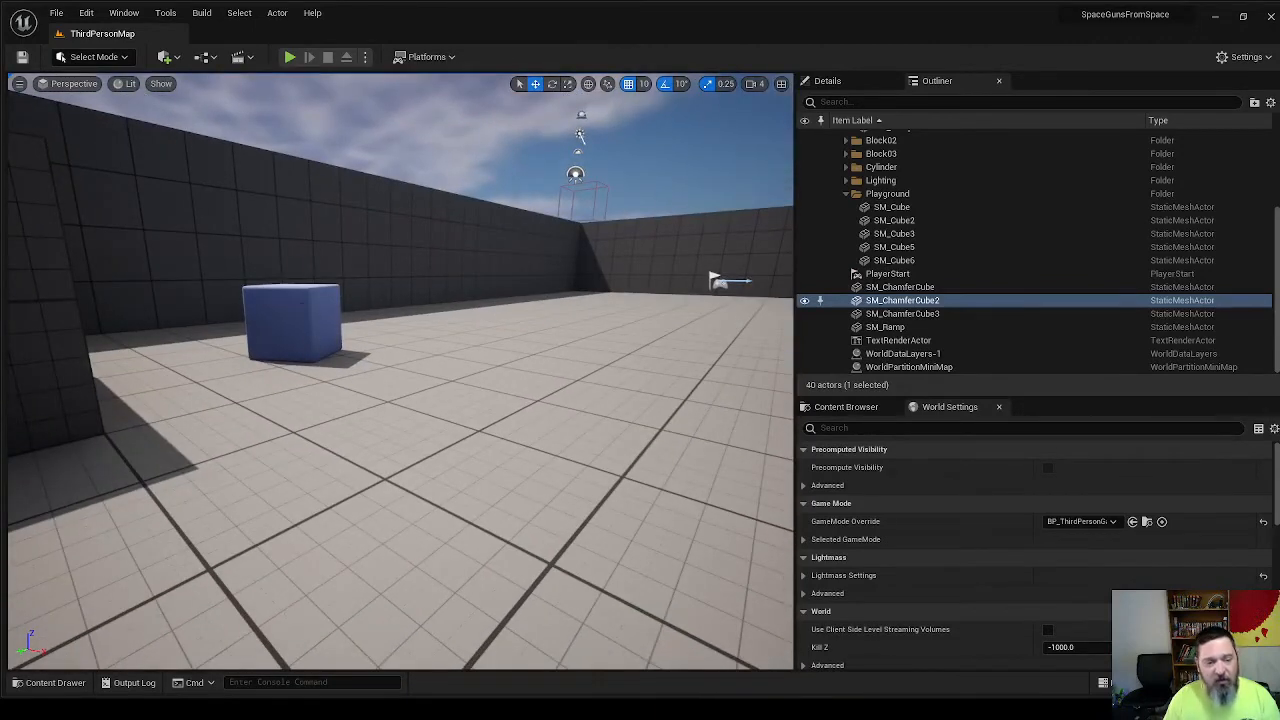
Select the blue cube SM_ChamferCube3 and focus the viewport on it
{"action": "left_click", "coordinate": [250, 330]}
{"action": "key", "text": "f"}
{"action": "right_click_drag", "start_coordinate": [250, 330], "coordinate": [250, 330]}
{"action": "key", "text": "s"}
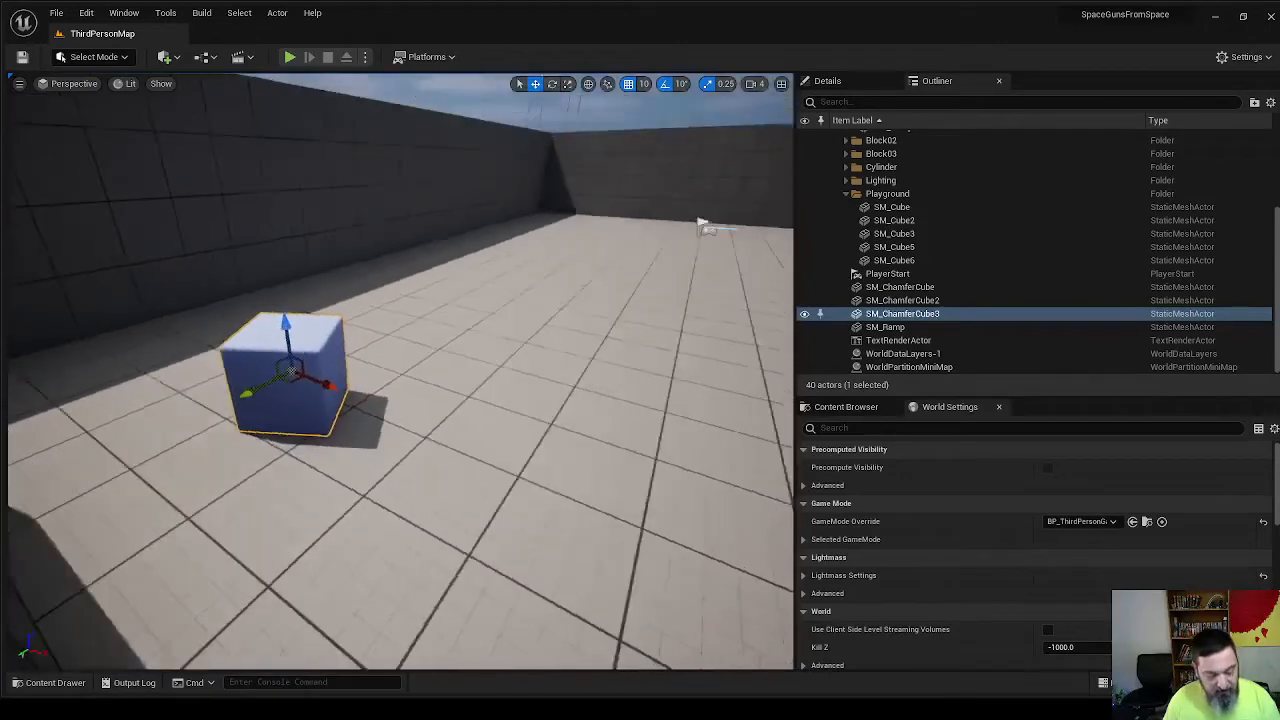
Select the SM_Cube4 block and move it along the Y axis away from the rounded end piece
{"action": "right_click_drag", "start_coordinate": [703, 226], "coordinate": [703, 226]}
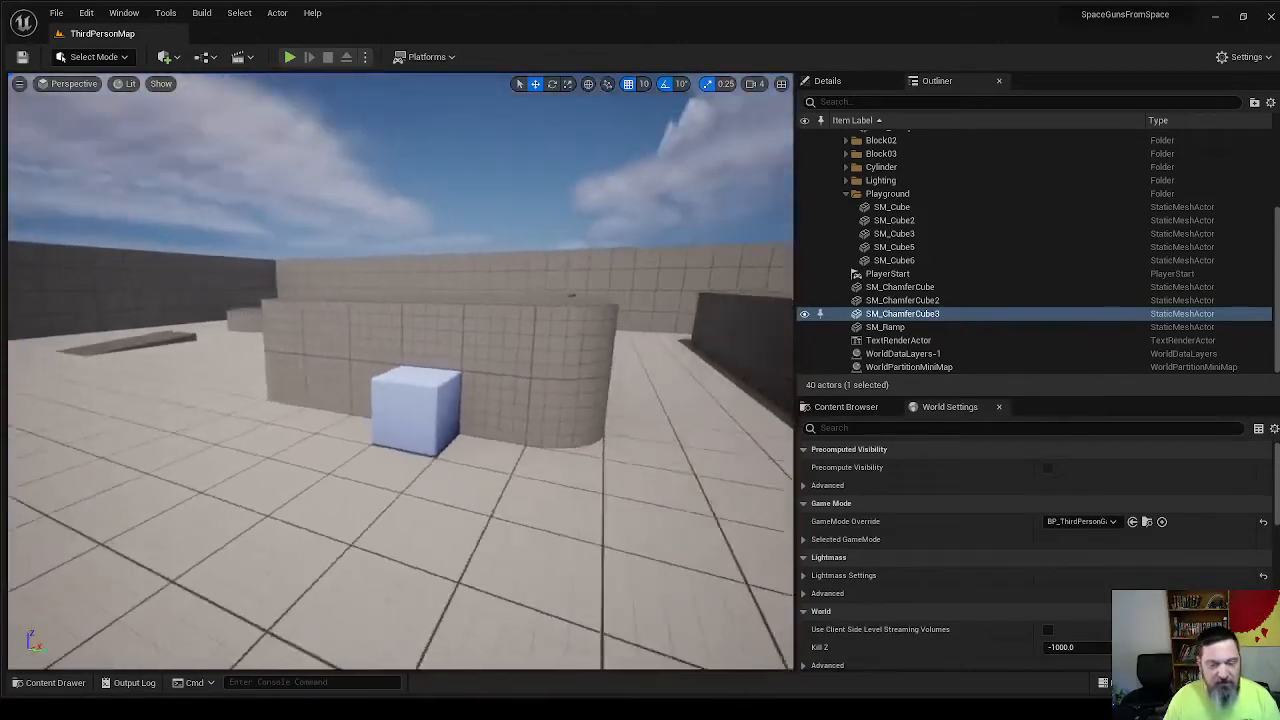
{"action": "right_click_drag", "start_coordinate": [340, 334], "coordinate": [340, 334]}
{"action": "left_click", "coordinate": [355, 334]}
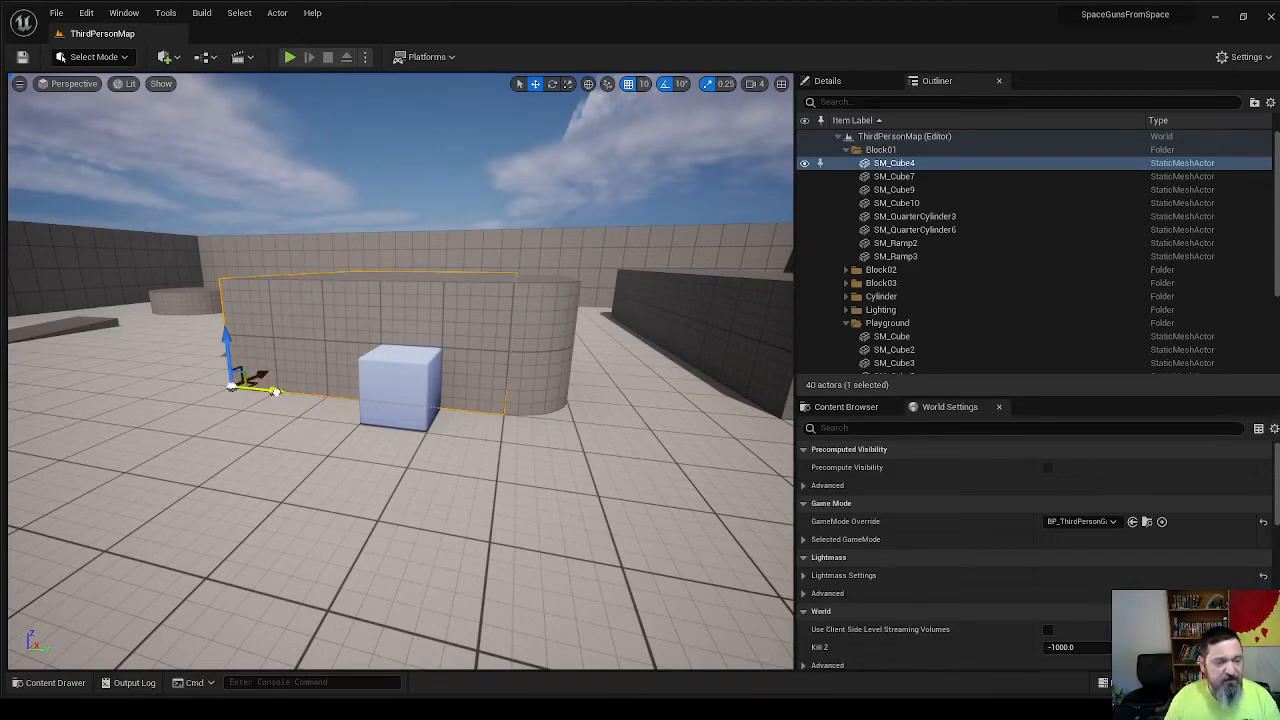
{"action": "left_click_drag", "start_coordinate": [275, 390], "coordinate": [235, 366]}
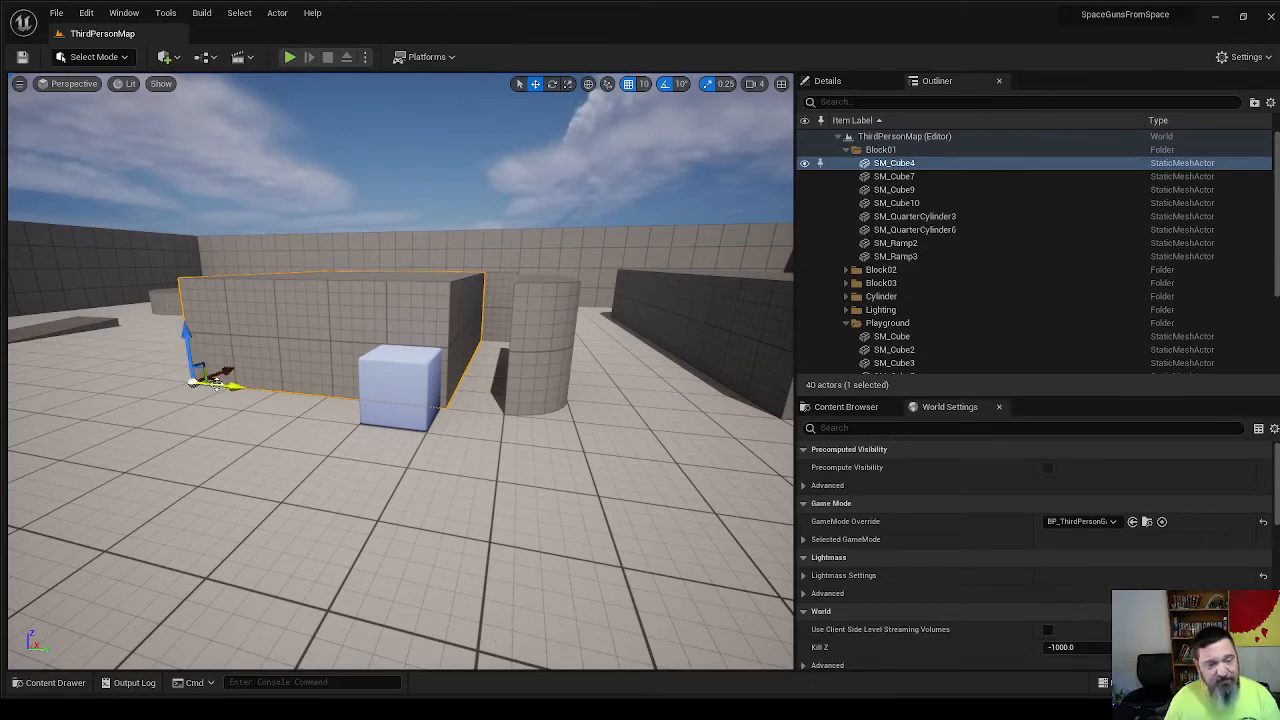
Rotate SM_Cube4 about its vertical axis so it swings away from the blue cube
{"action": "key", "text": "e"}
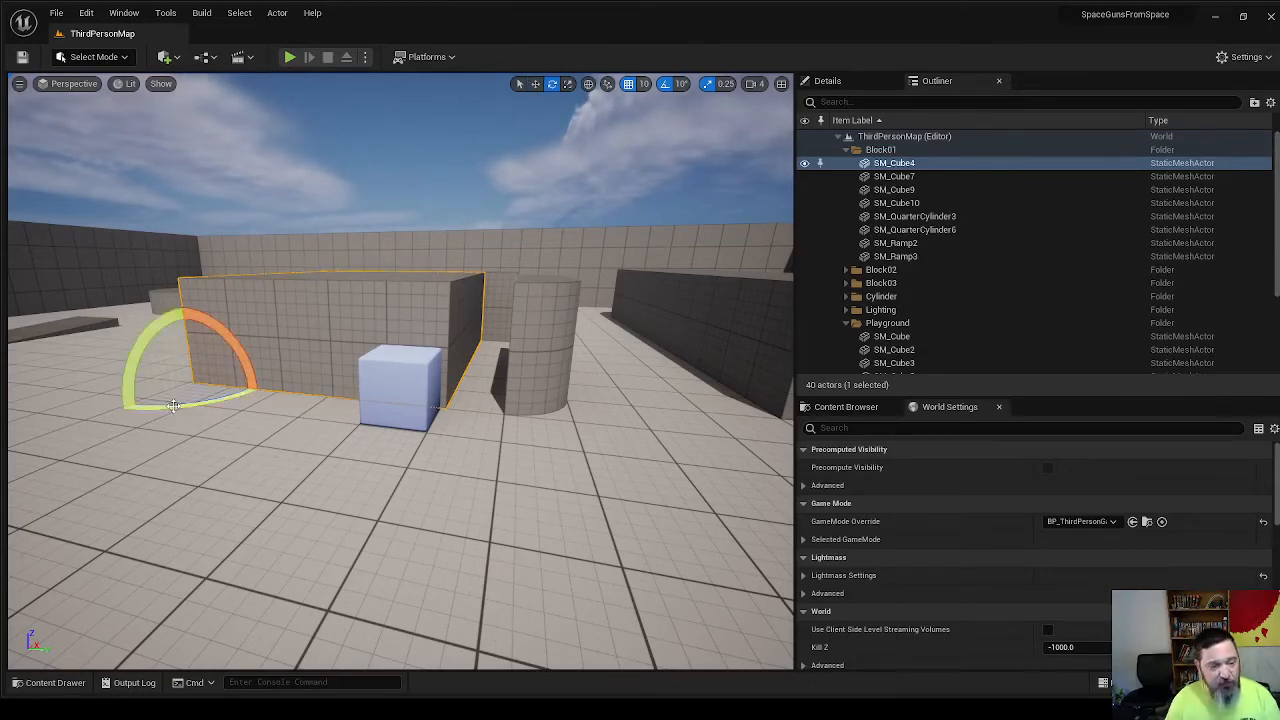
{"action": "left_click_drag", "start_coordinate": [172, 405], "coordinate": [172, 405]}
{"action": "left_click_drag", "start_coordinate": [245, 370], "coordinate": [112, 380]}
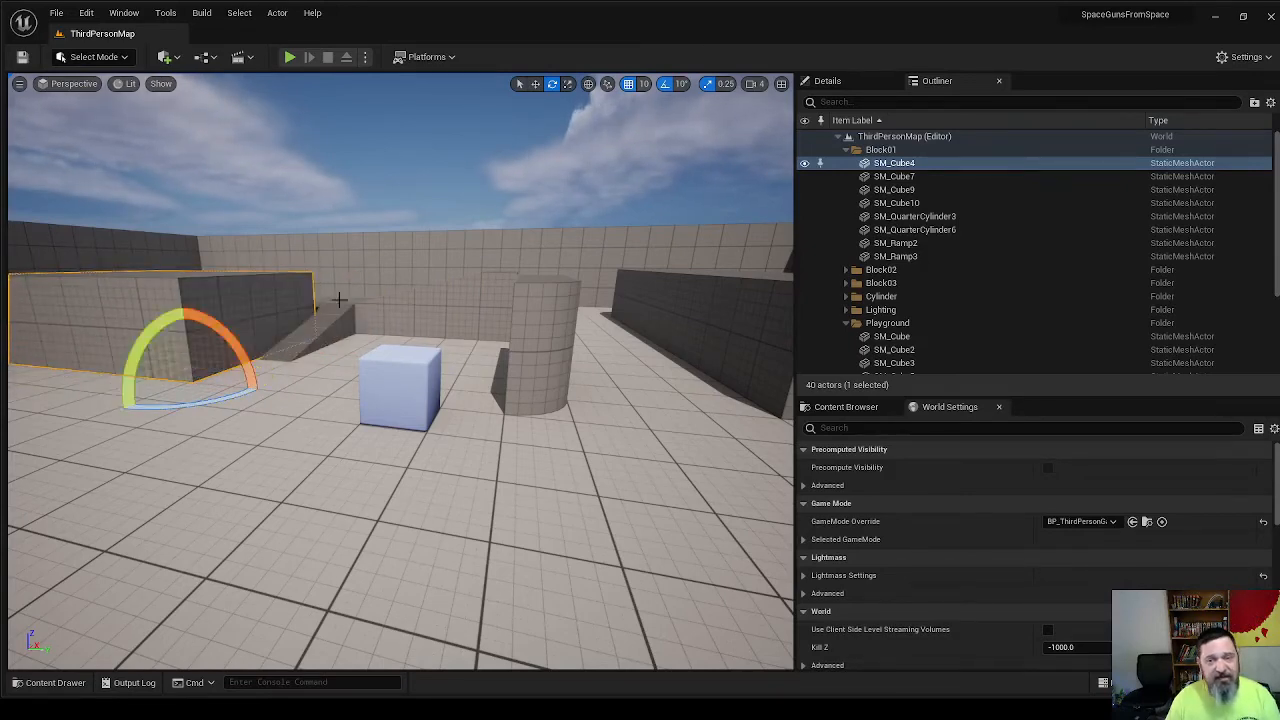
Examine the viewport's rotation snap increments and the surface snapping options
{"action": "left_click", "coordinate": [681, 84]}
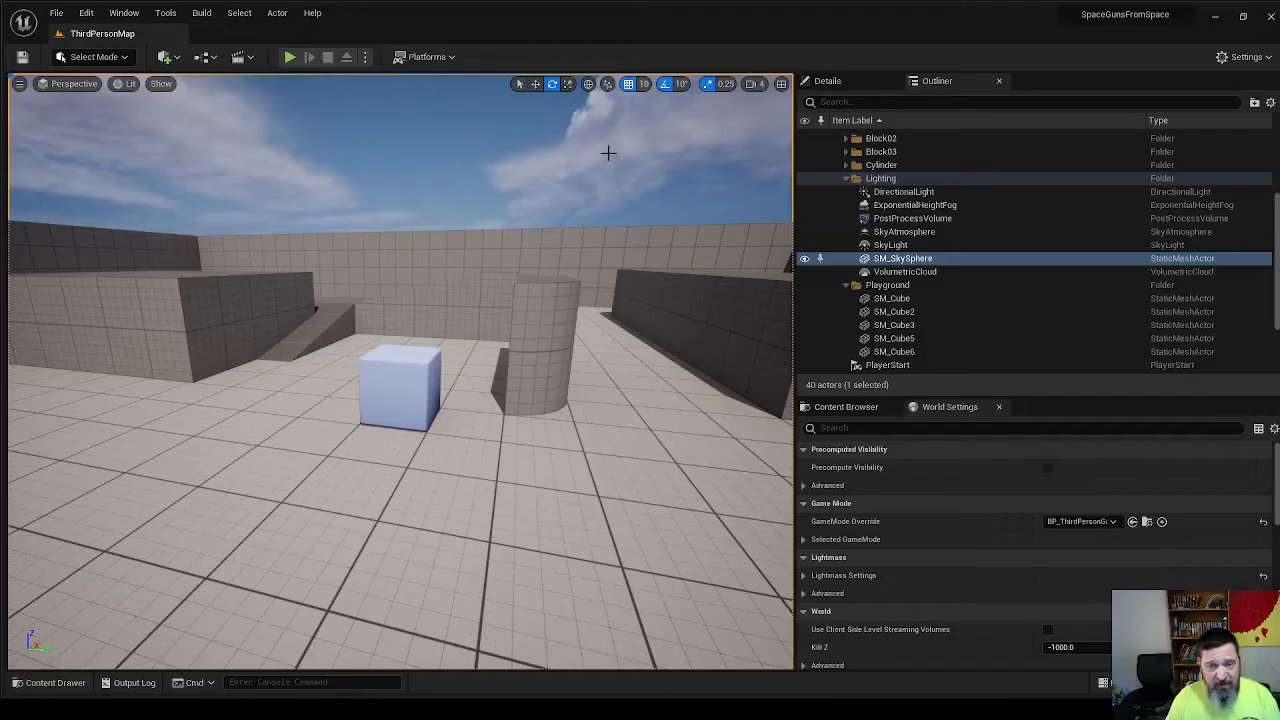
{"action": "left_click", "coordinate": [608, 85]}
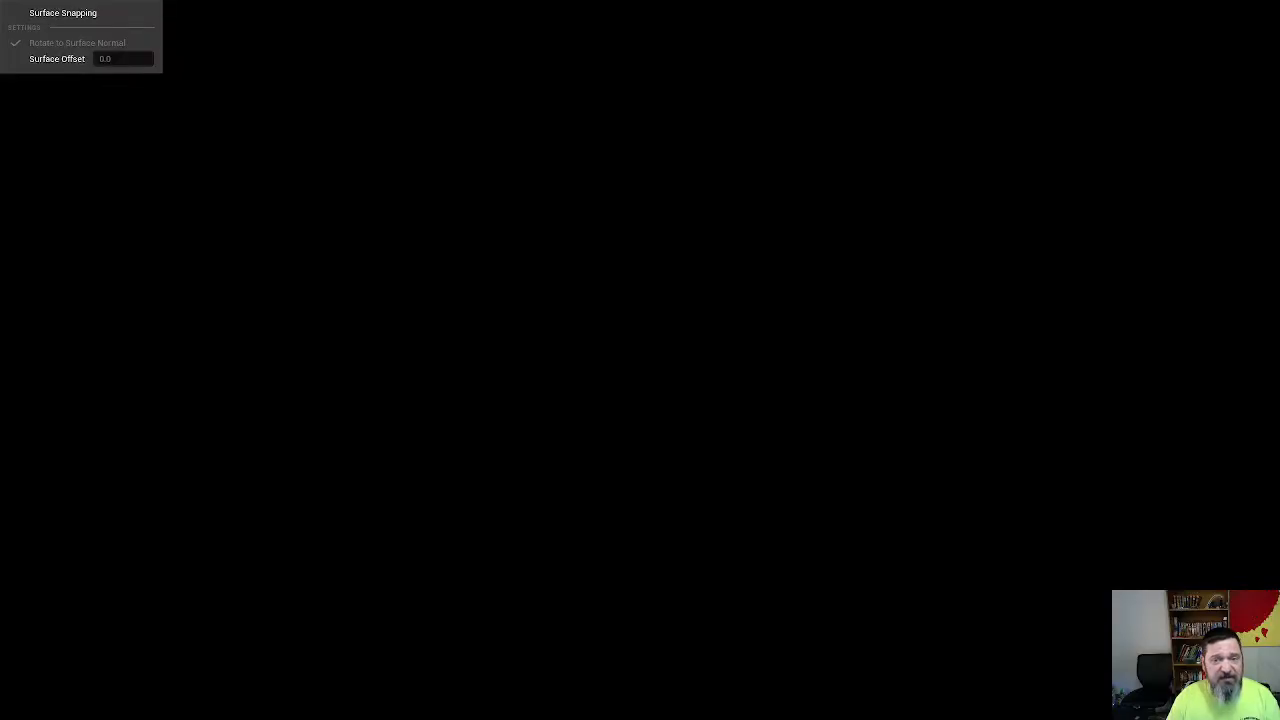
Switch the transform gizmo to local space, select SM_Cube4, and return the gizmo to world space
{"action": "left_click", "coordinate": [587, 89]}
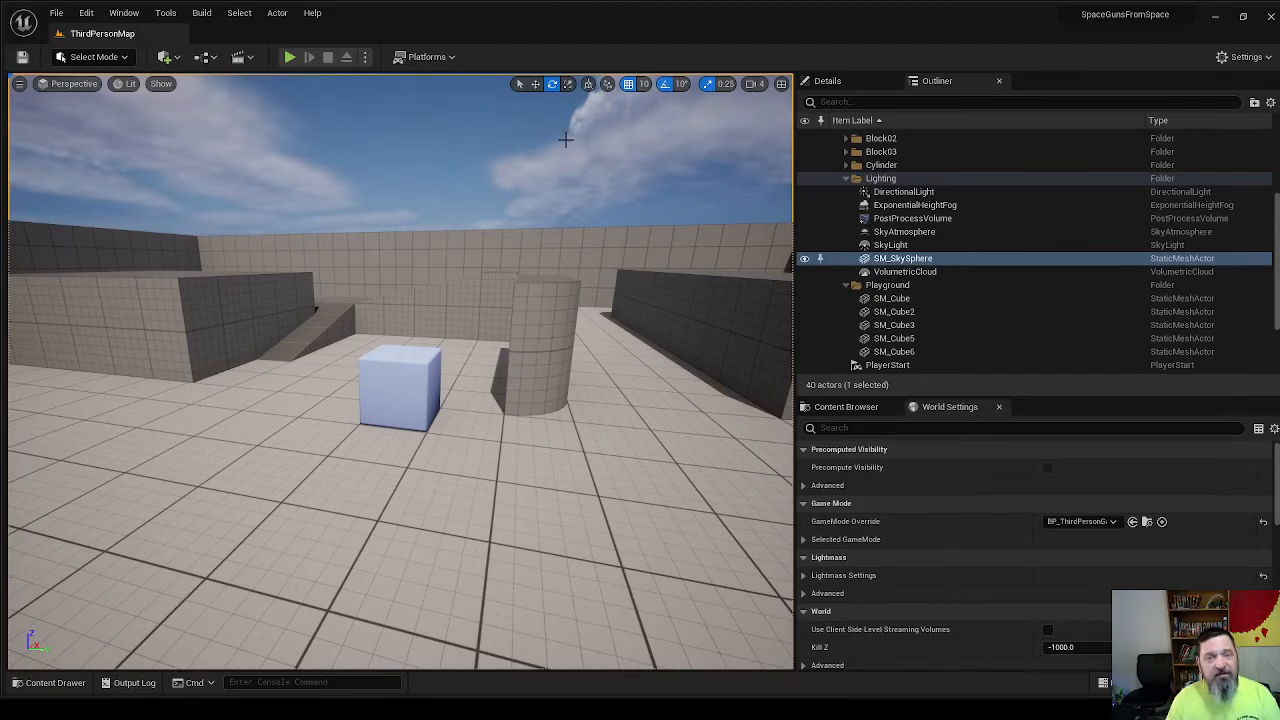
{"action": "right_click_drag", "start_coordinate": [423, 249], "coordinate": [338, 268]}
{"action": "left_click", "coordinate": [410, 264]}
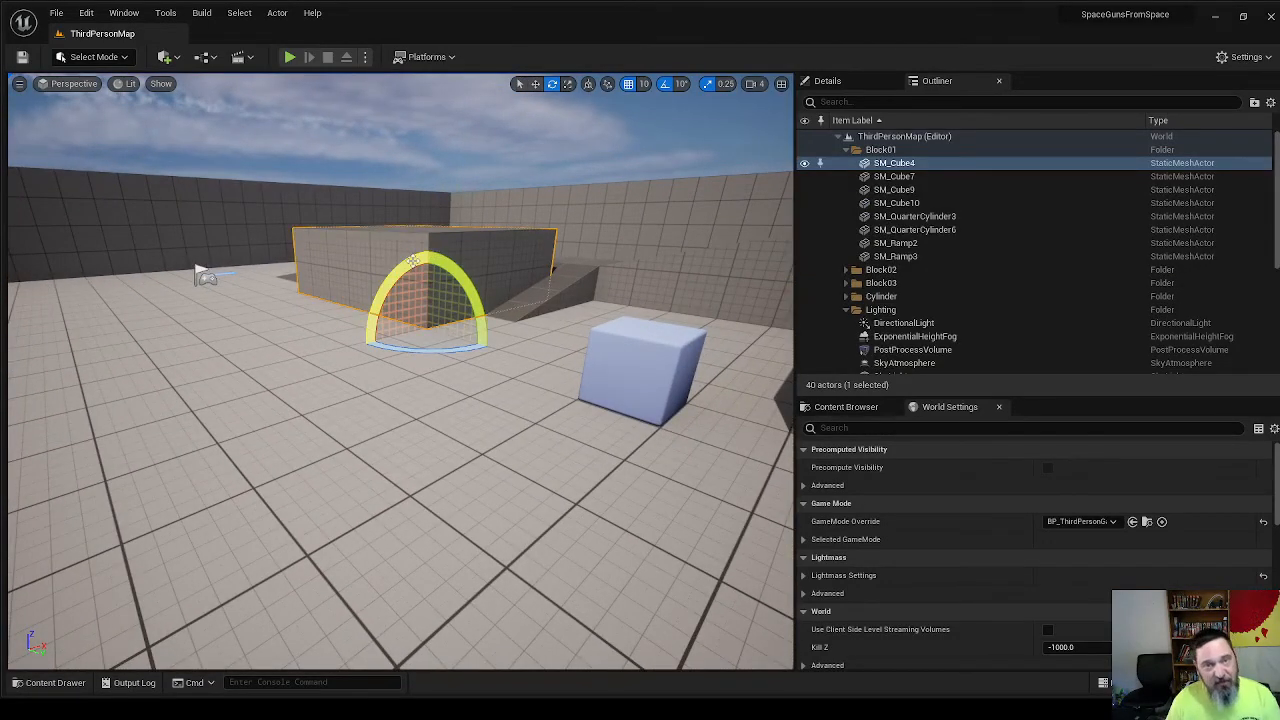
{"action": "left_click", "coordinate": [588, 84]}
{"action": "right_click_drag", "start_coordinate": [509, 176], "coordinate": [514, 149]}
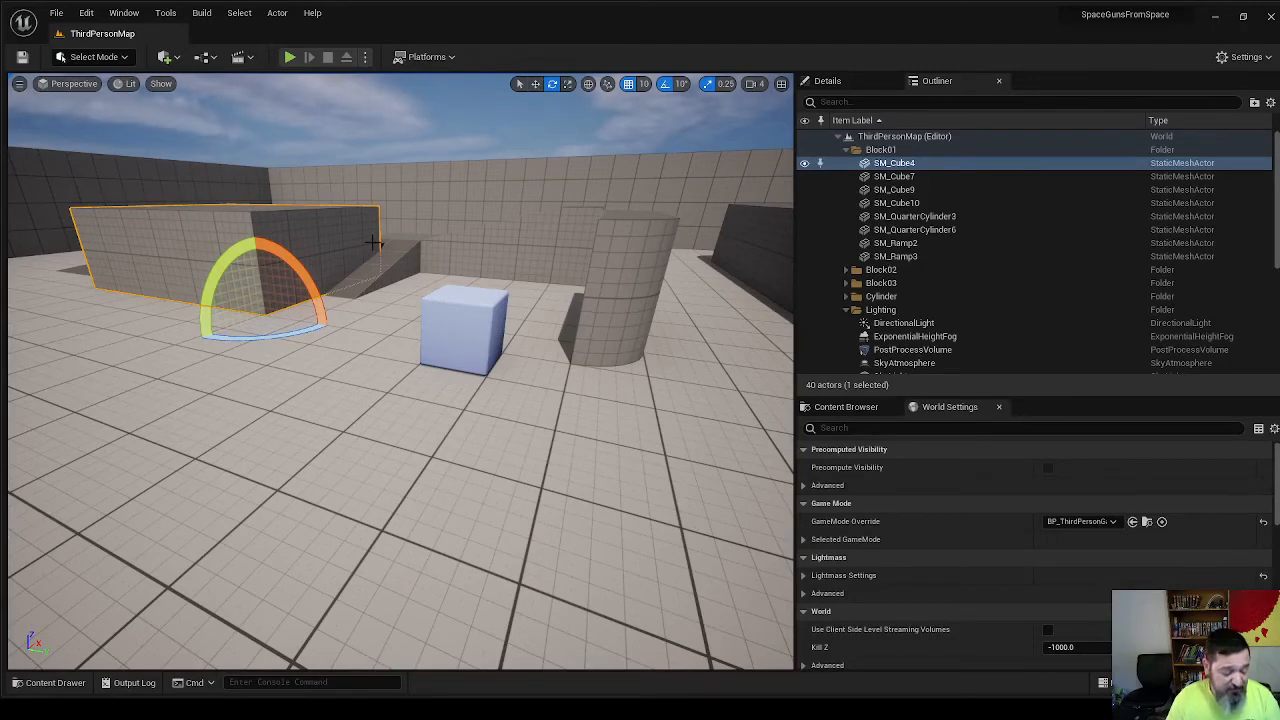
Switch SM_Cube4's gizmo through the move, rotate and scale modes
{"action": "key", "text": "w"}
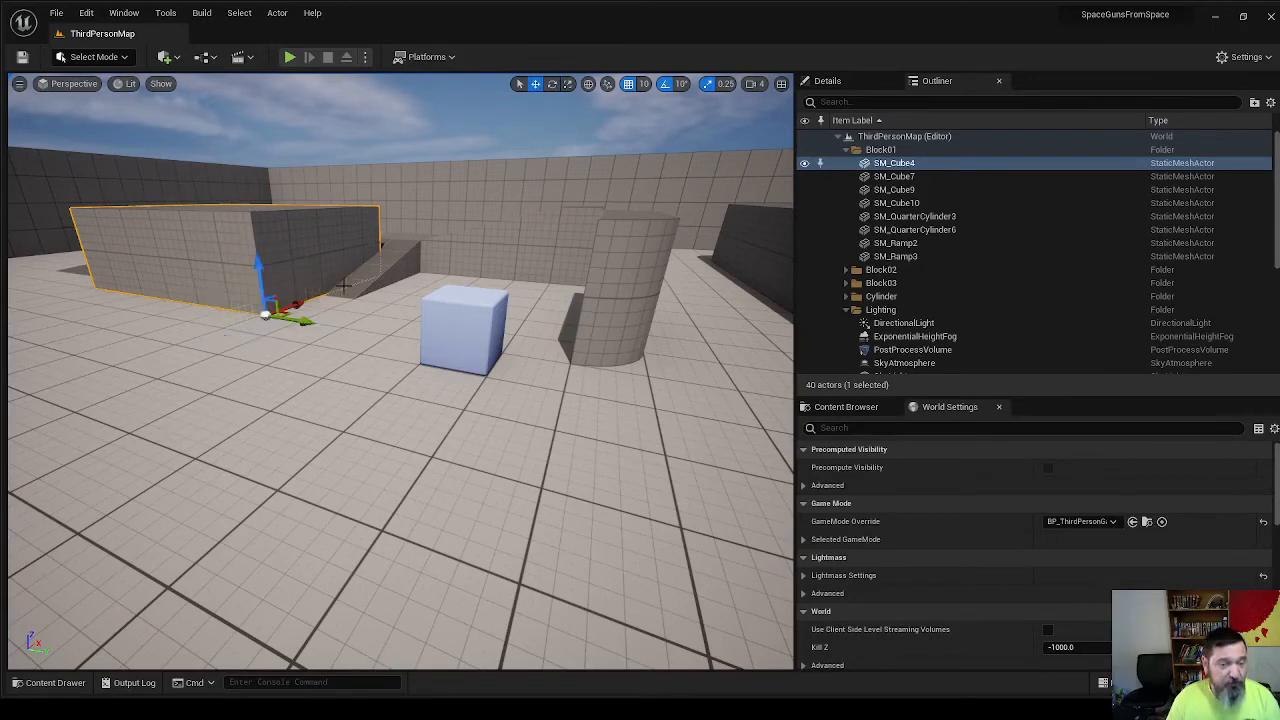
{"action": "left_click", "coordinate": [554, 85]}
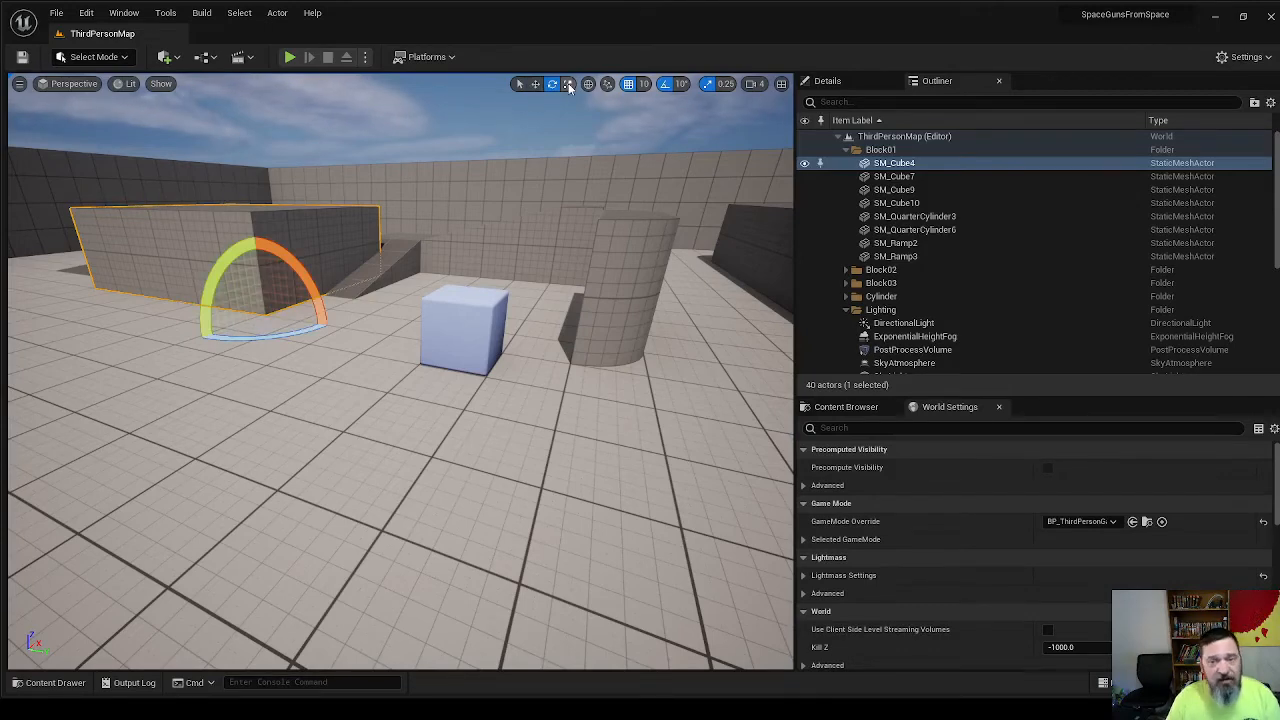
{"action": "key", "text": "r"}
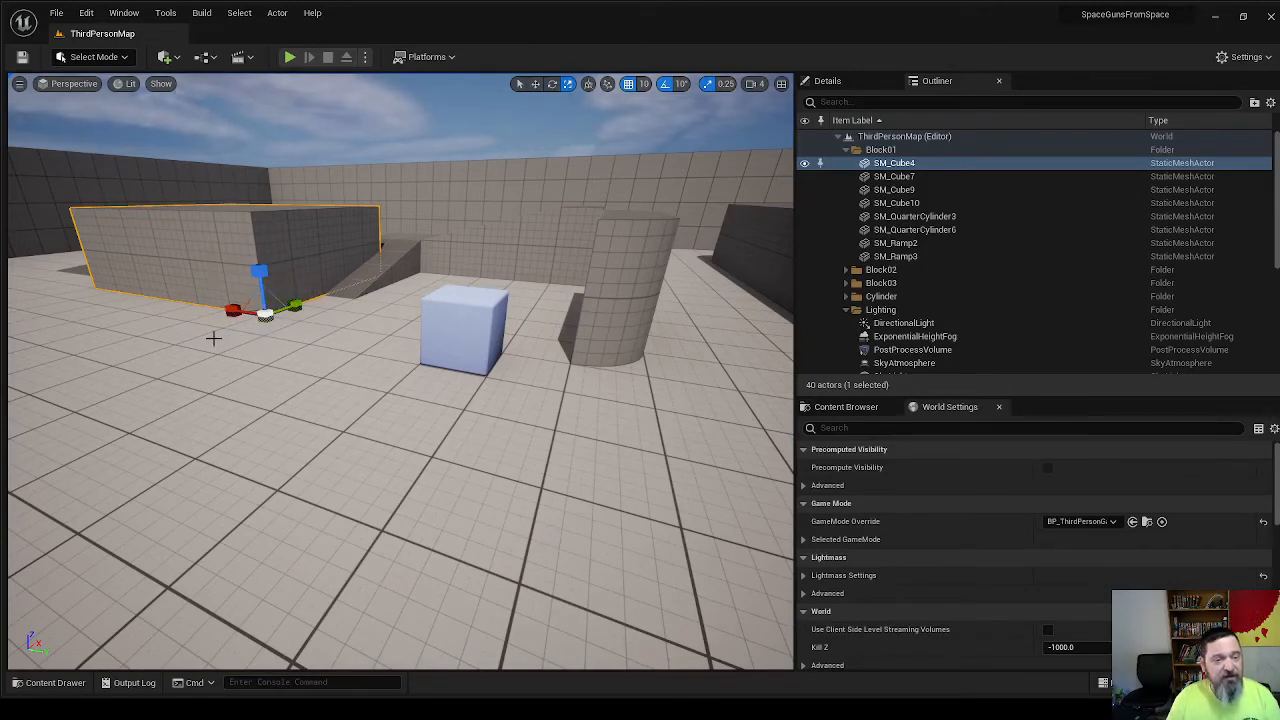
Scale SM_Cube4 down with the Scale gizmo at its lower corner
{"action": "key", "text": "a"}
{"action": "right_click_drag", "start_coordinate": [209, 362], "coordinate": [257, 358]}
{"action": "key", "text": "w"}
{"action": "key", "text": "w"}
{"action": "key", "text": "e"}
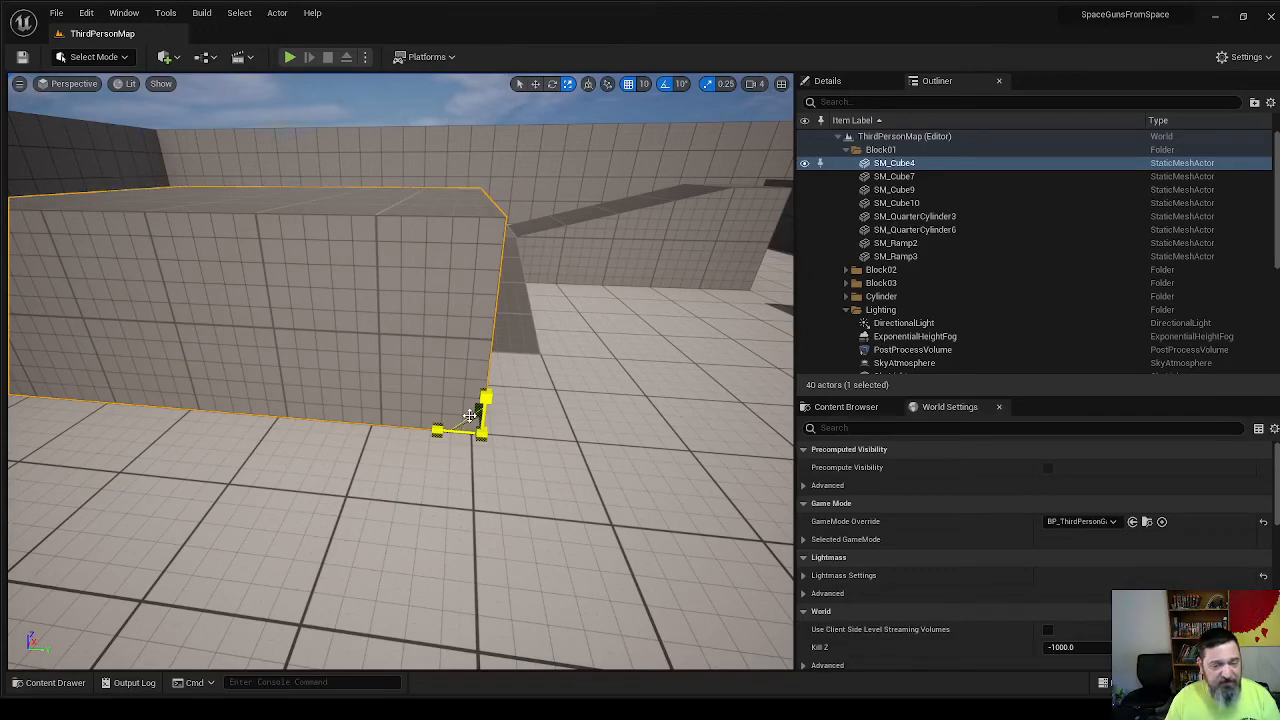
{"action": "mouse_move", "coordinate": [469, 415]}
{"action": "left_mouse_down"}
{"action": "mouse_move", "coordinate": [469, 372]}
{"action": "mouse_move", "coordinate": [469, 415]}
{"action": "left_mouse_up"}
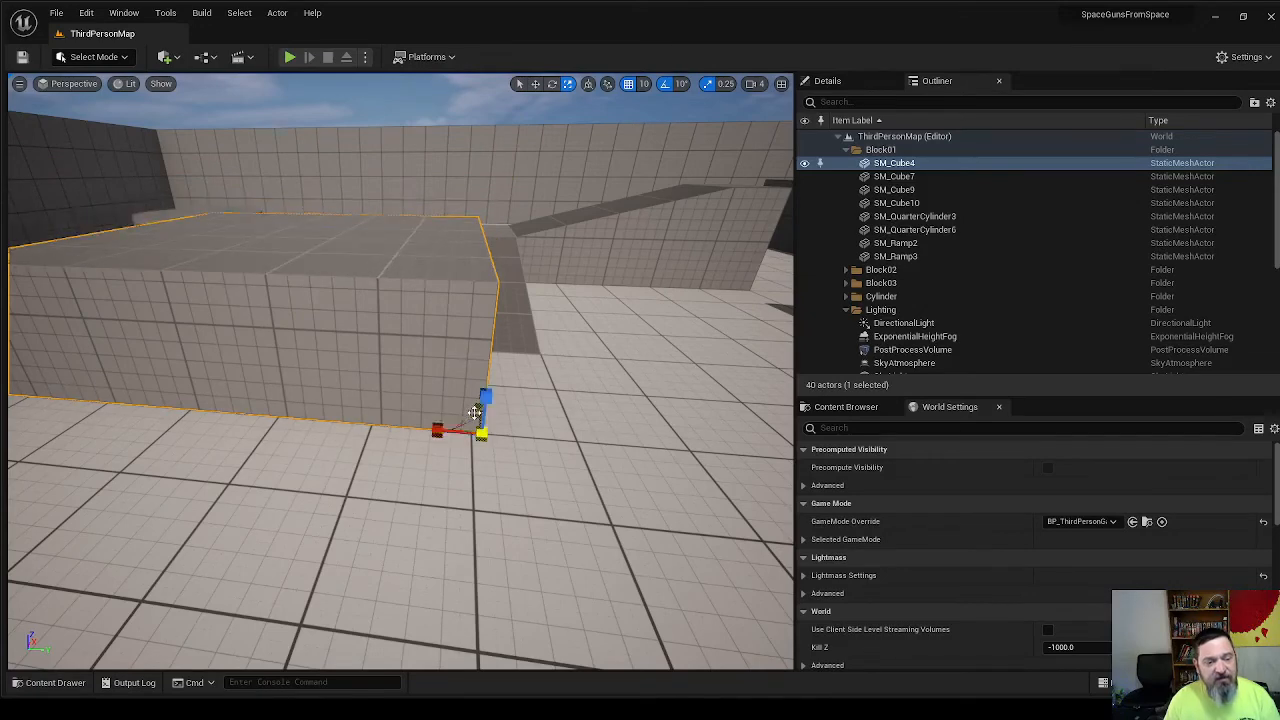
Enlarge SM_Cube4 with the Scale gizmo to a scale of 5.75, 5.25, 1.75
{"action": "right_click_drag", "start_coordinate": [566, 456], "coordinate": [550, 452]}
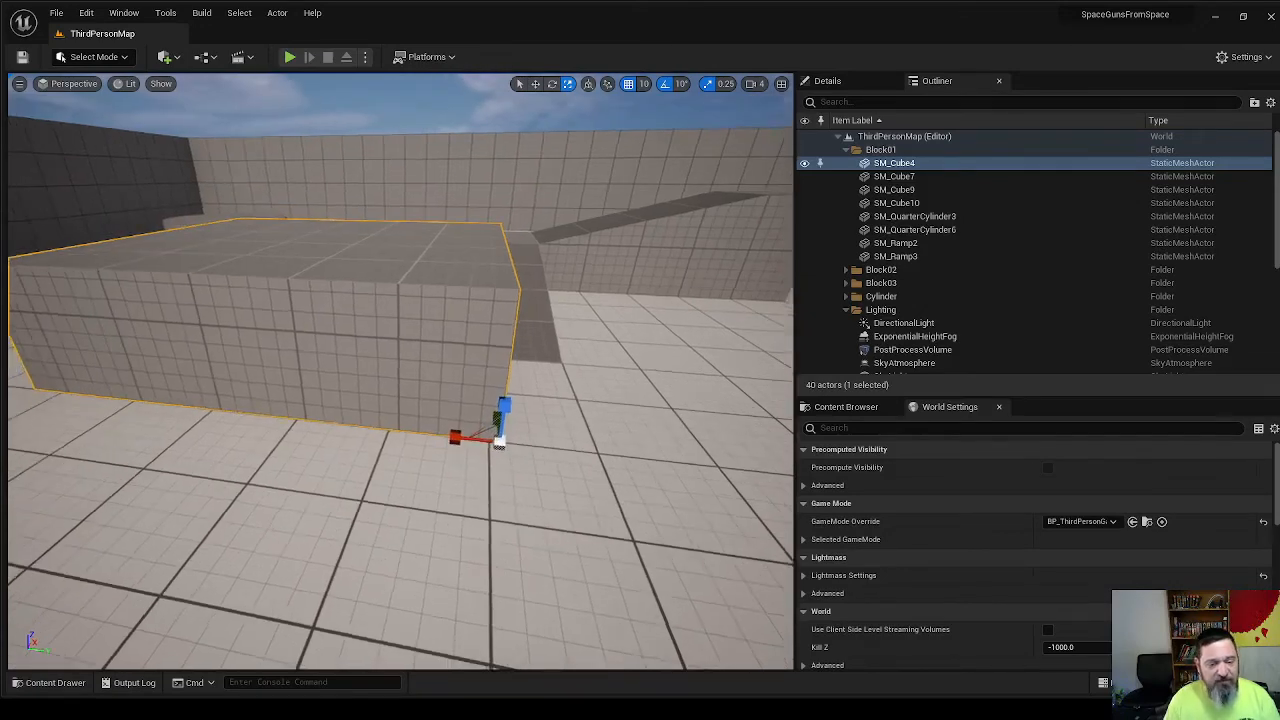
{"action": "mouse_move", "coordinate": [502, 444]}
{"action": "left_mouse_down"}
{"action": "mouse_move", "coordinate": [502, 462]}
{"action": "mouse_move", "coordinate": [502, 434]}
{"action": "left_mouse_up"}
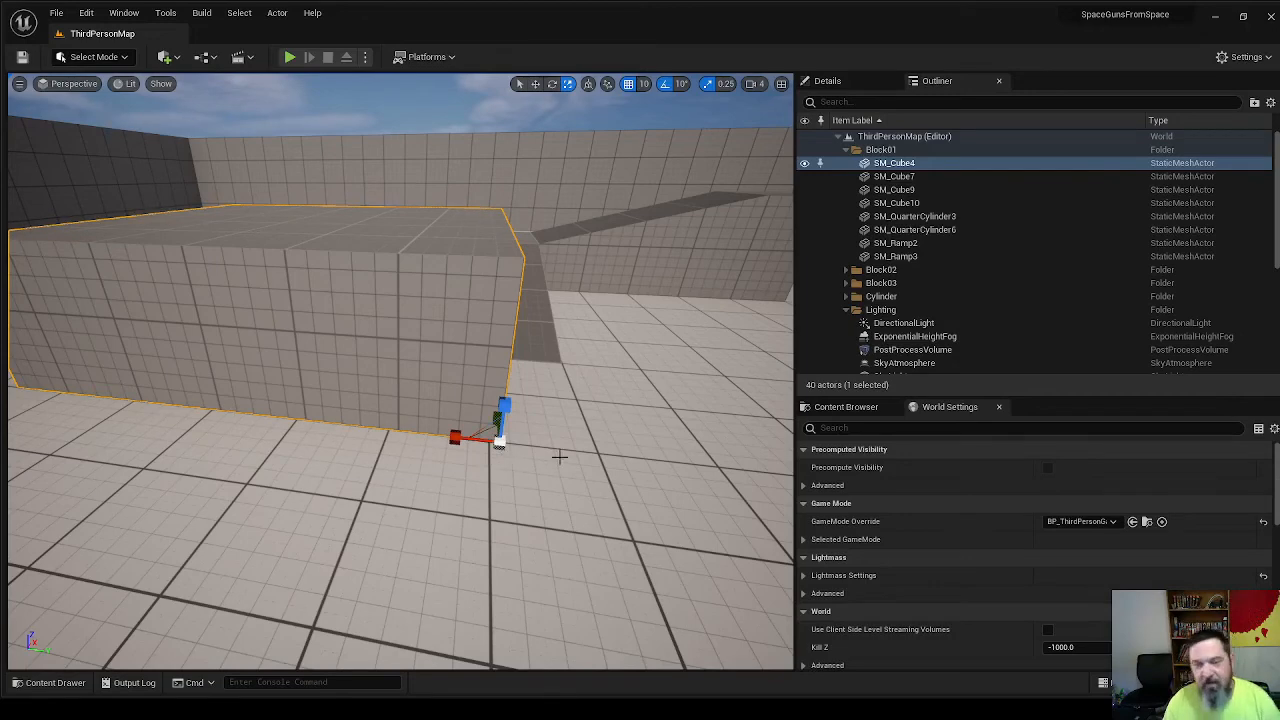
{"action": "mouse_move", "coordinate": [537, 461]}
{"action": "right_mouse_down"}
{"action": "mouse_move", "coordinate": [600, 459]}
{"action": "mouse_move", "coordinate": [546, 458]}
{"action": "right_mouse_up"}
Check SM_Cube4's transform in its details, return to the Outliner and look across the arena
{"action": "left_click", "coordinate": [869, 86]}
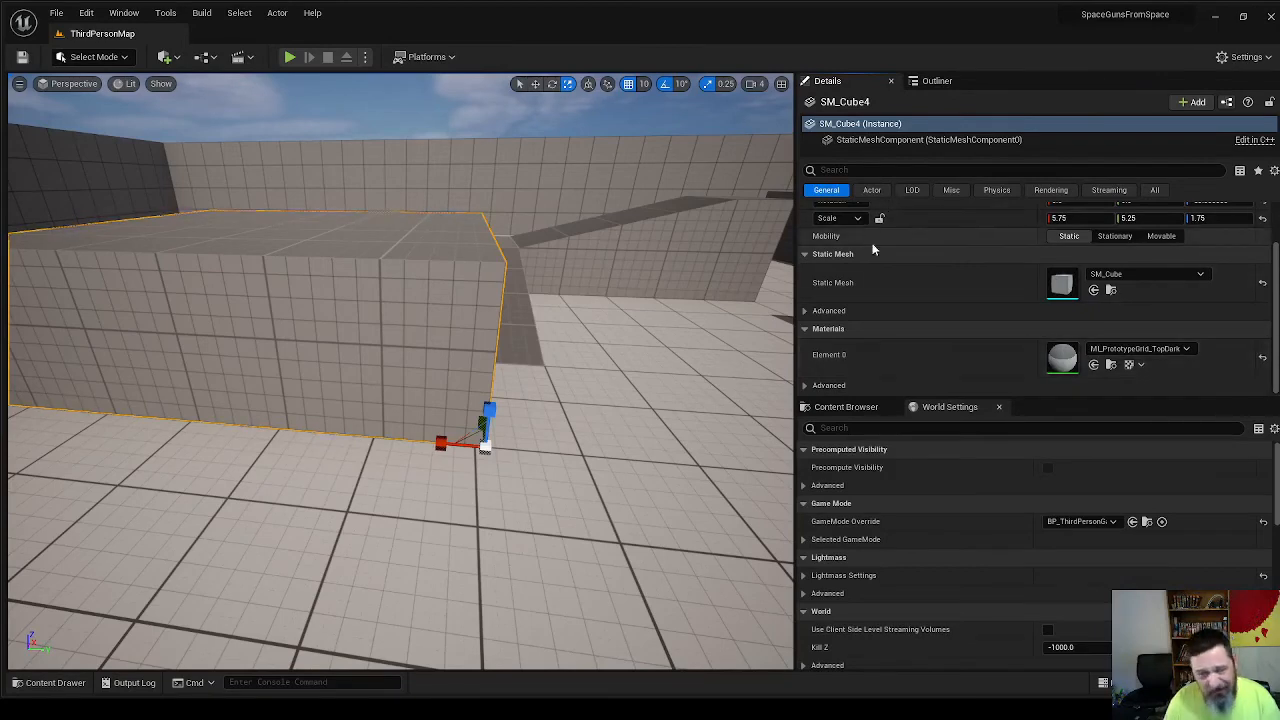
{"action": "left_click", "coordinate": [936, 83]}
{"action": "right_click_drag", "start_coordinate": [535, 329], "coordinate": [777, 295]}
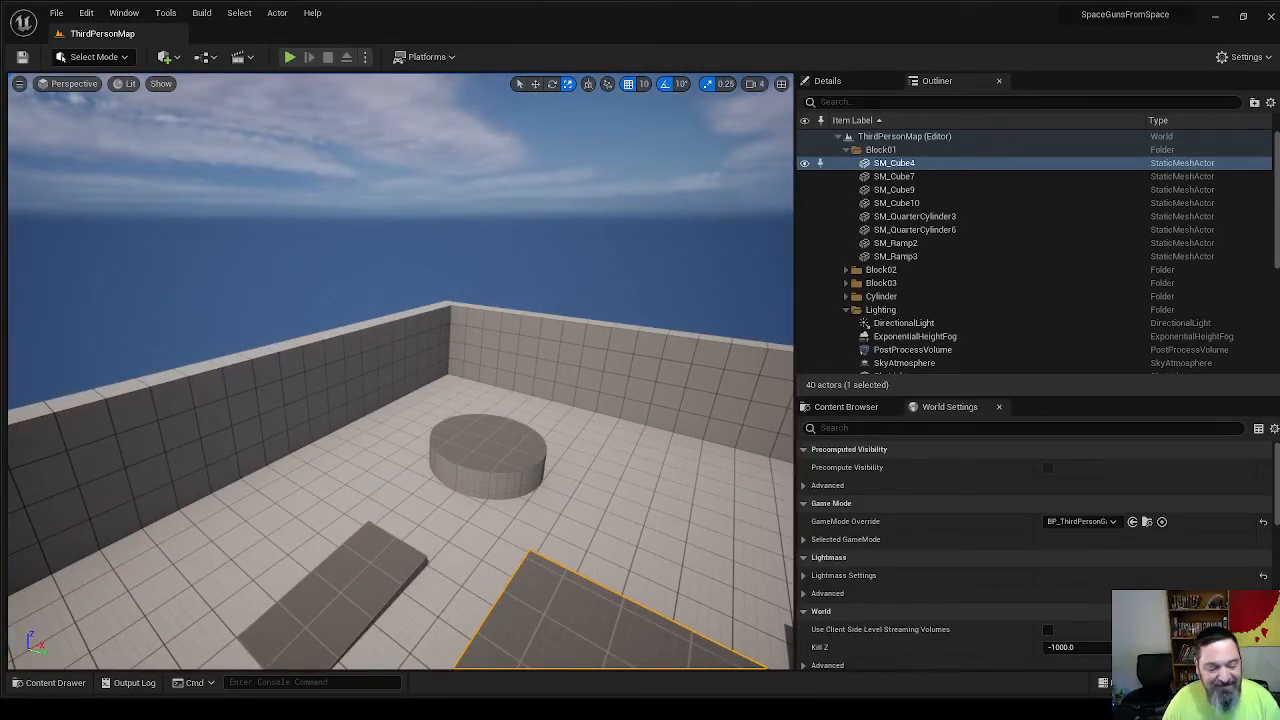